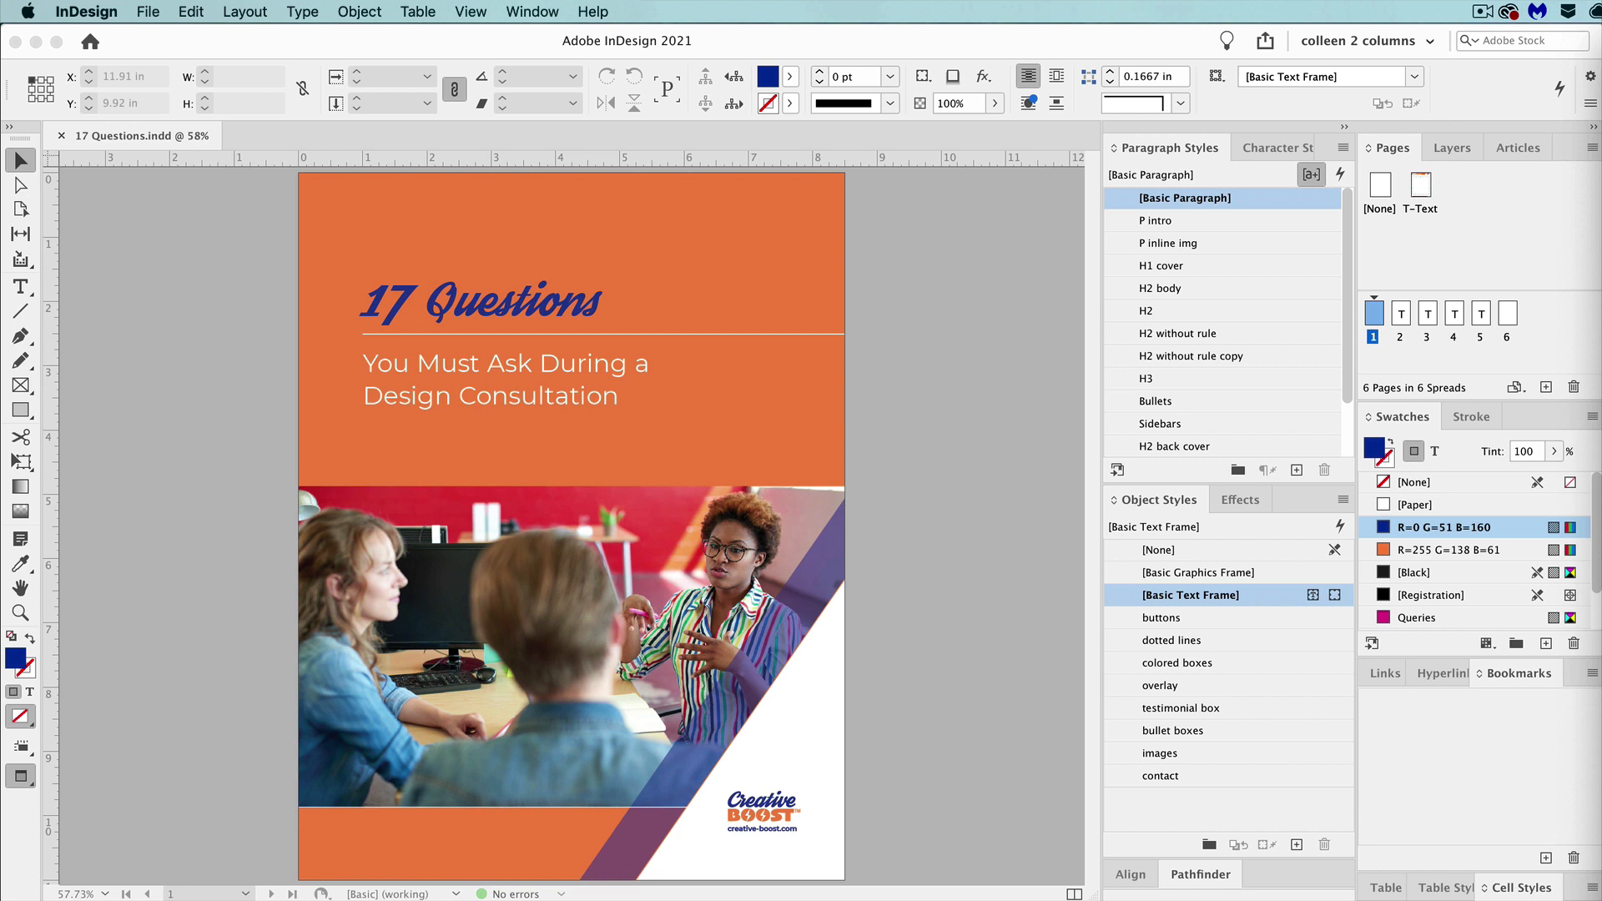
Switch from preview to the normal view and draw an empty text frame on the pasteboard beside the cover page.
click(983, 537)
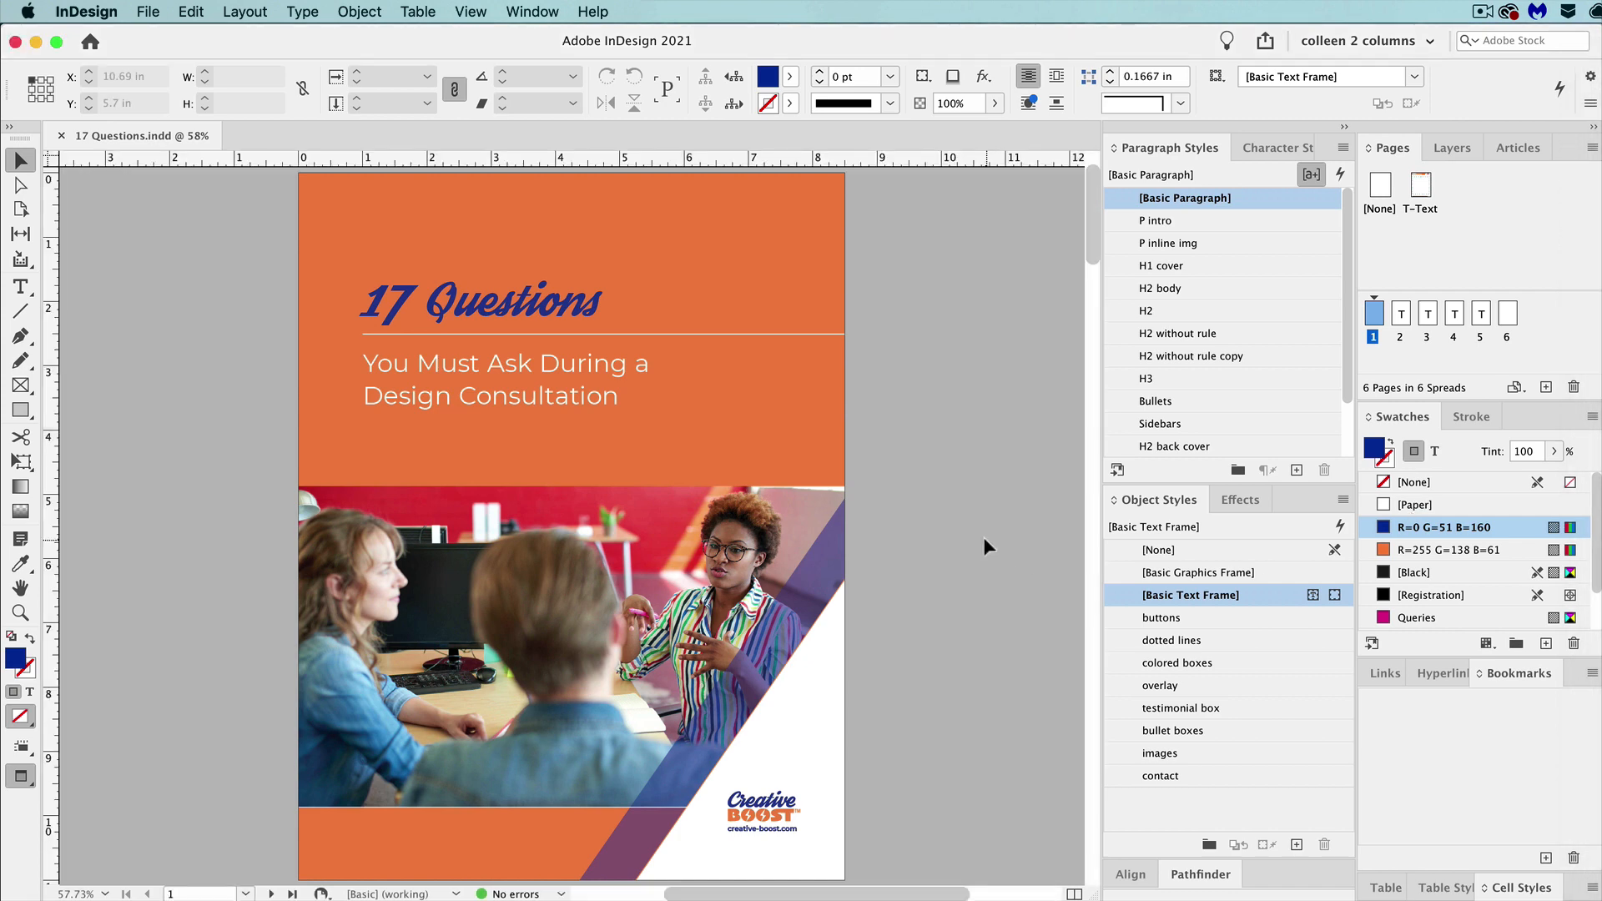
key(shift+Page_Down)
key(shift+Page_Up)
key(w)
click(21, 286)
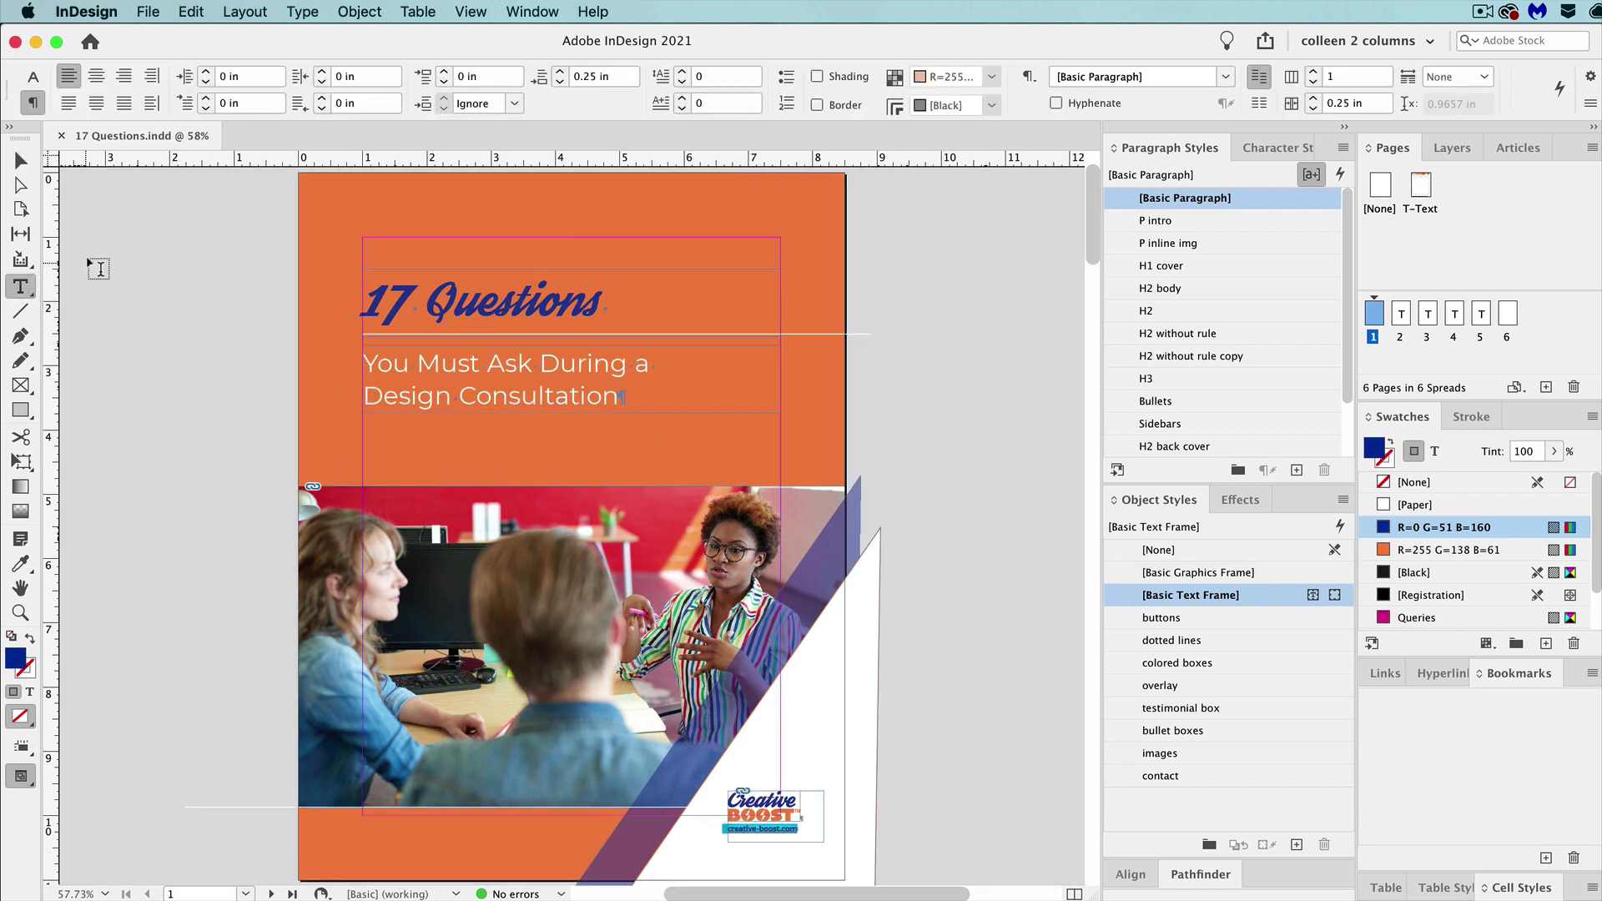
drag(77, 240, 286, 540)
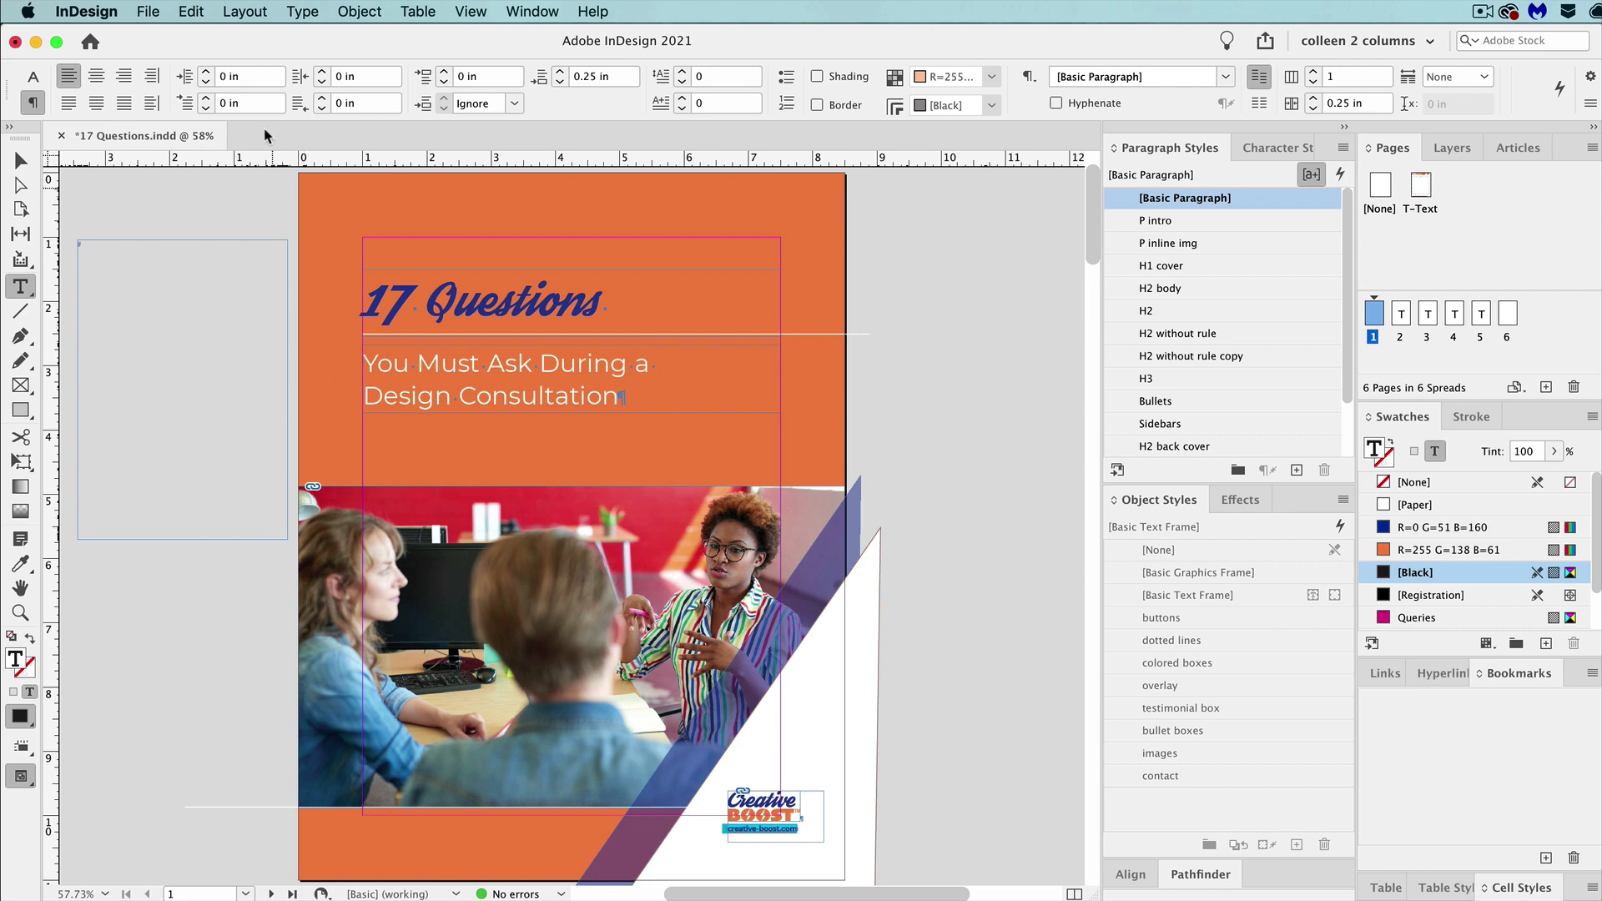
Check that Create PDF Bookmarks is enabled in the [Default] table of contents style and accept its settings.
click(245, 11)
click(322, 461)
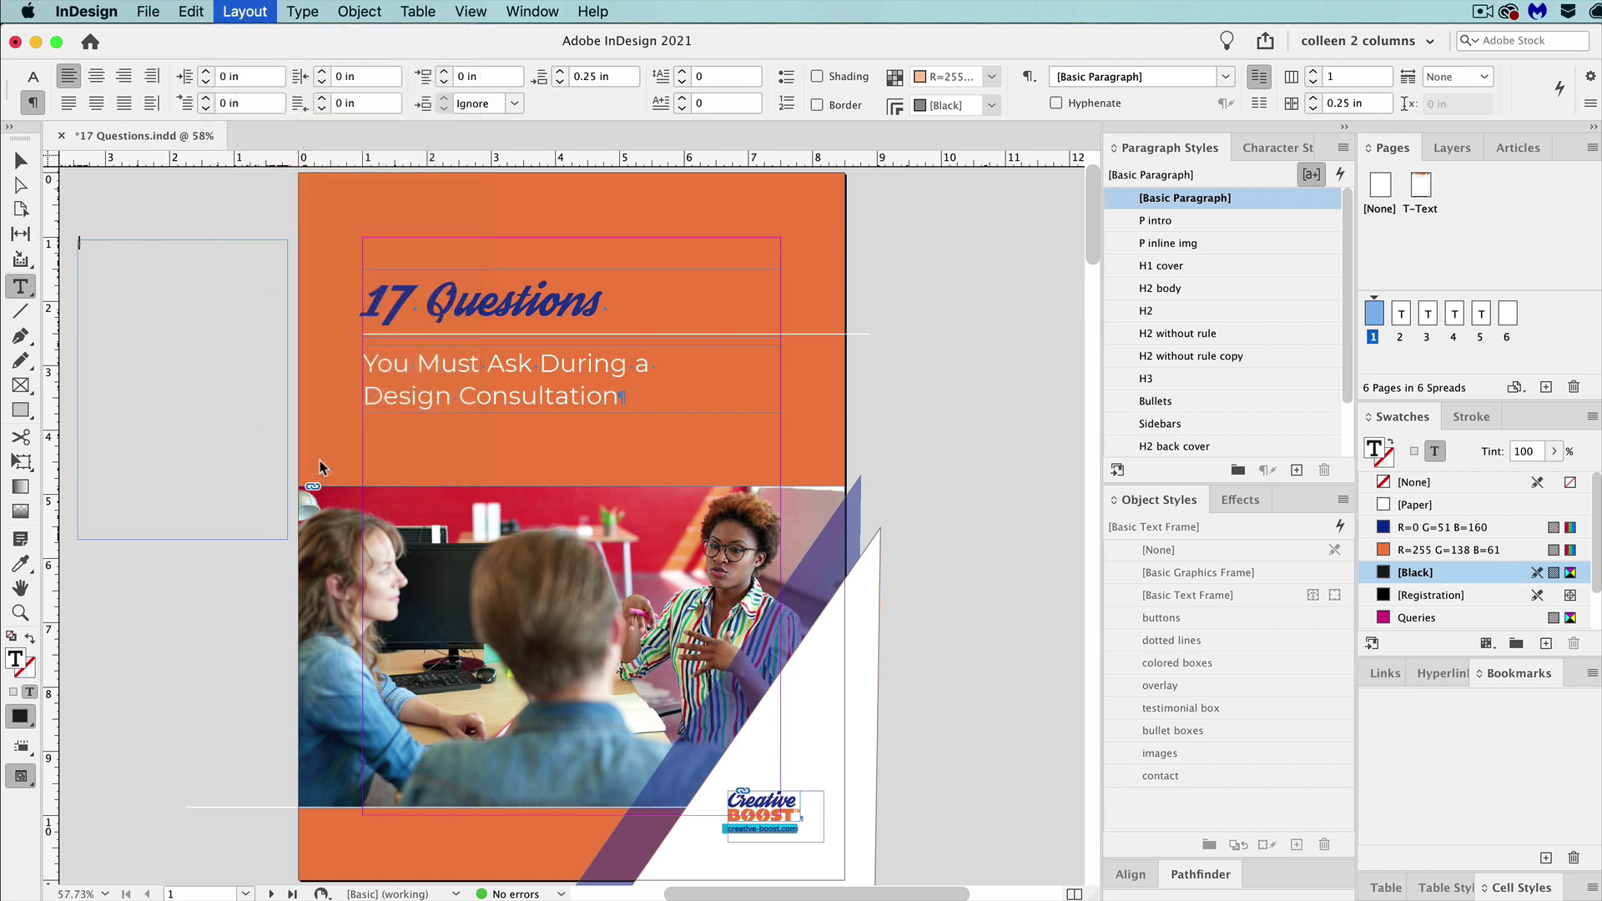
click(766, 520)
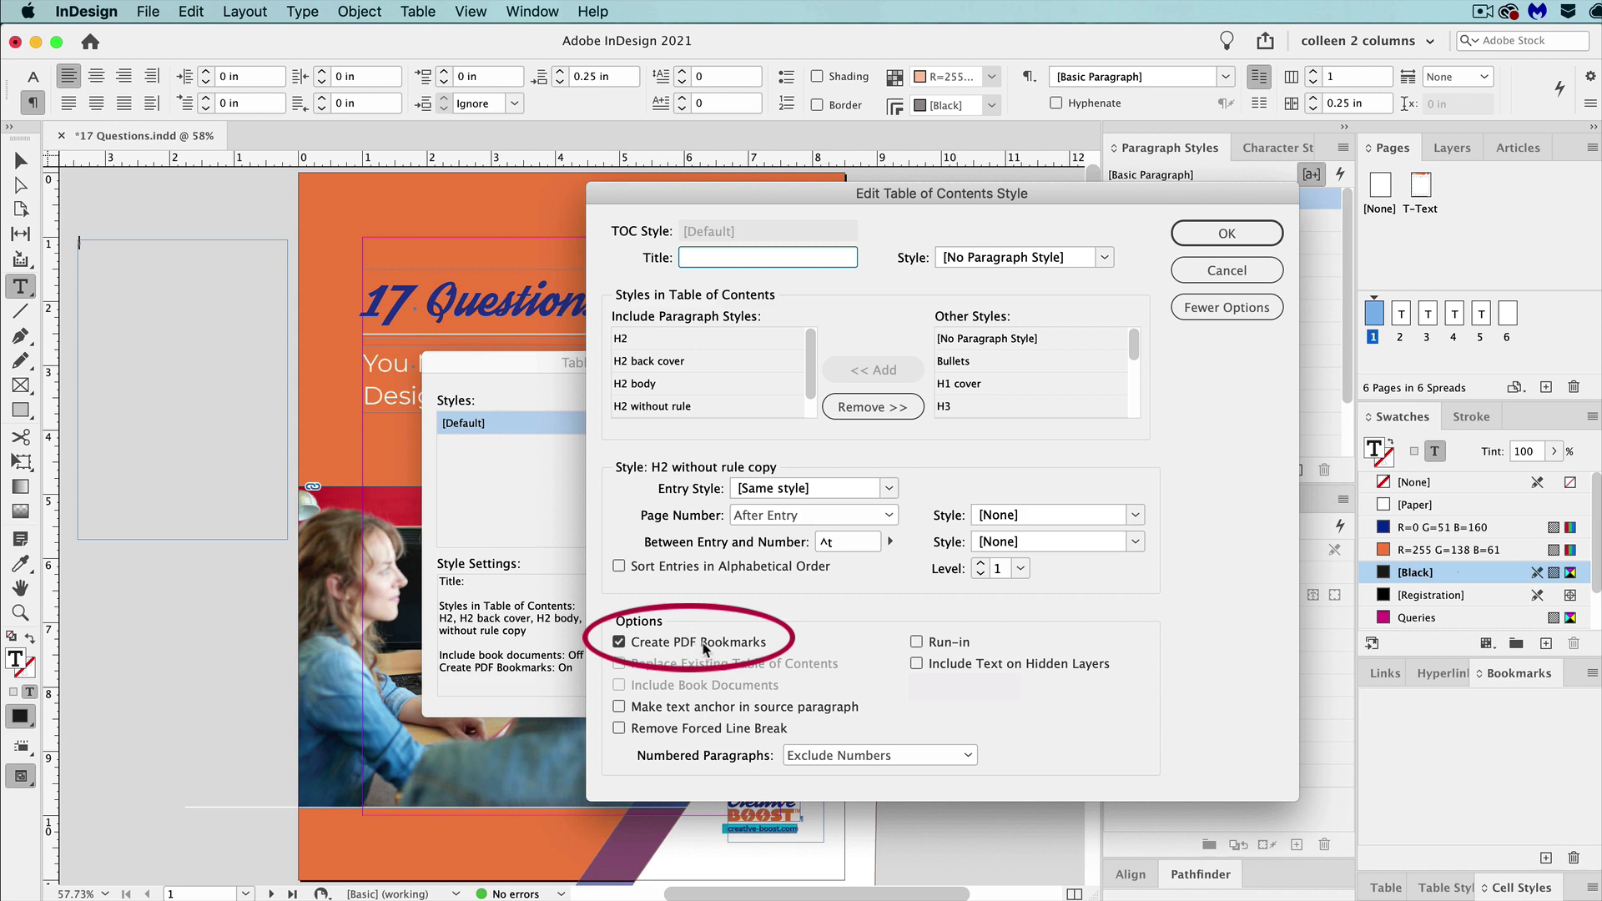
click(1226, 233)
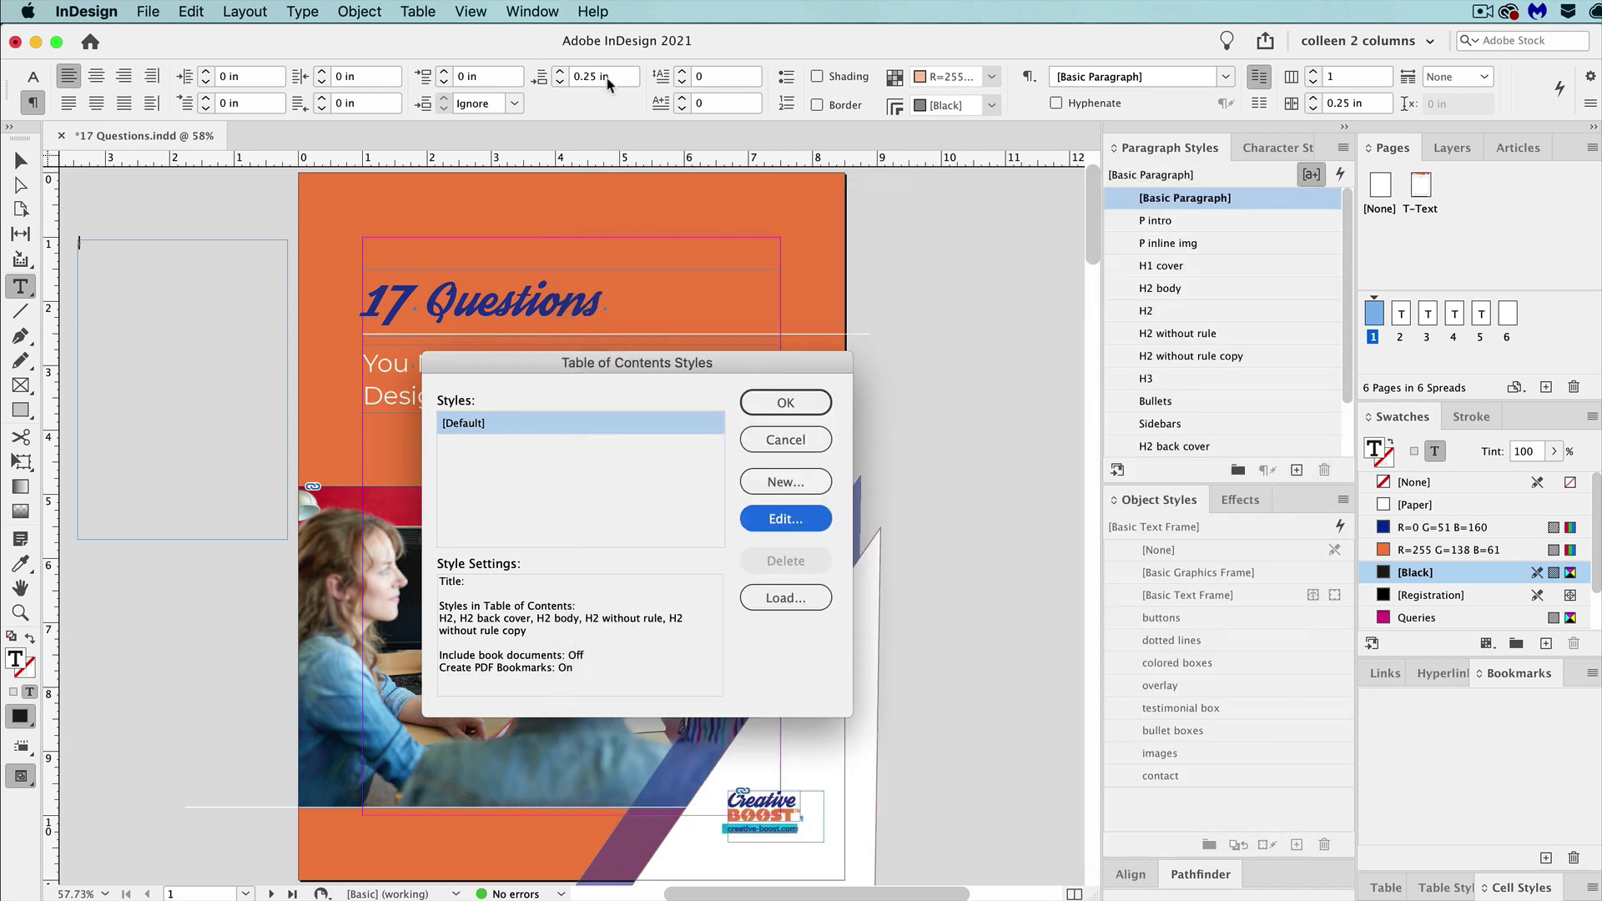
click(788, 403)
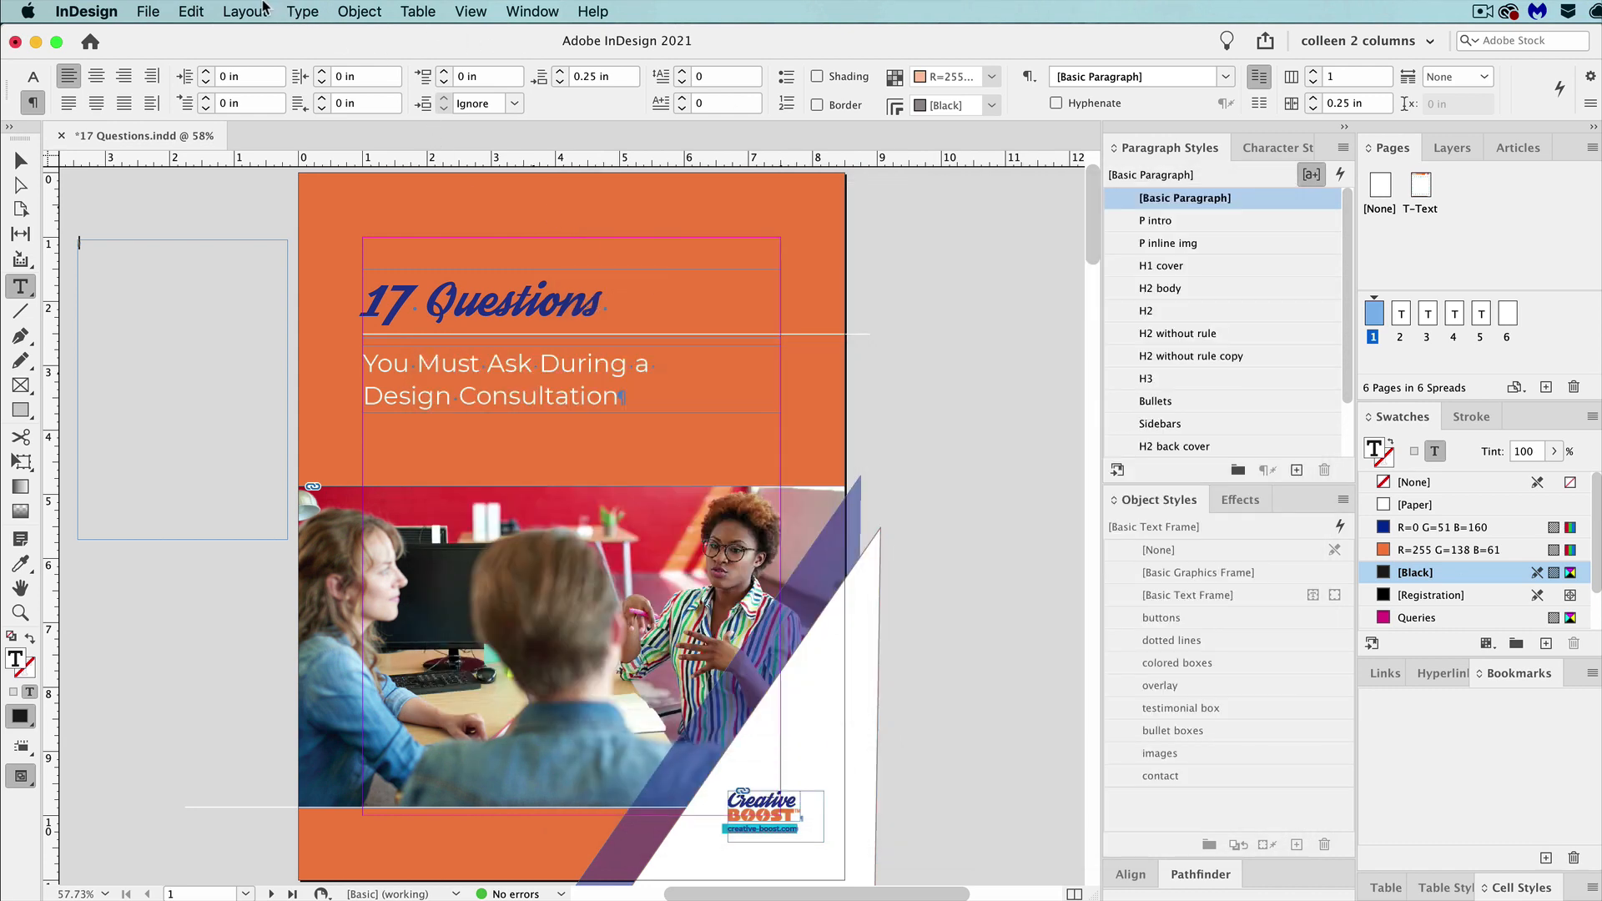
Generate a table of contents from the included H2 styles with PDF bookmarks and place it in the pasteboard text frame.
click(250, 10)
click(357, 423)
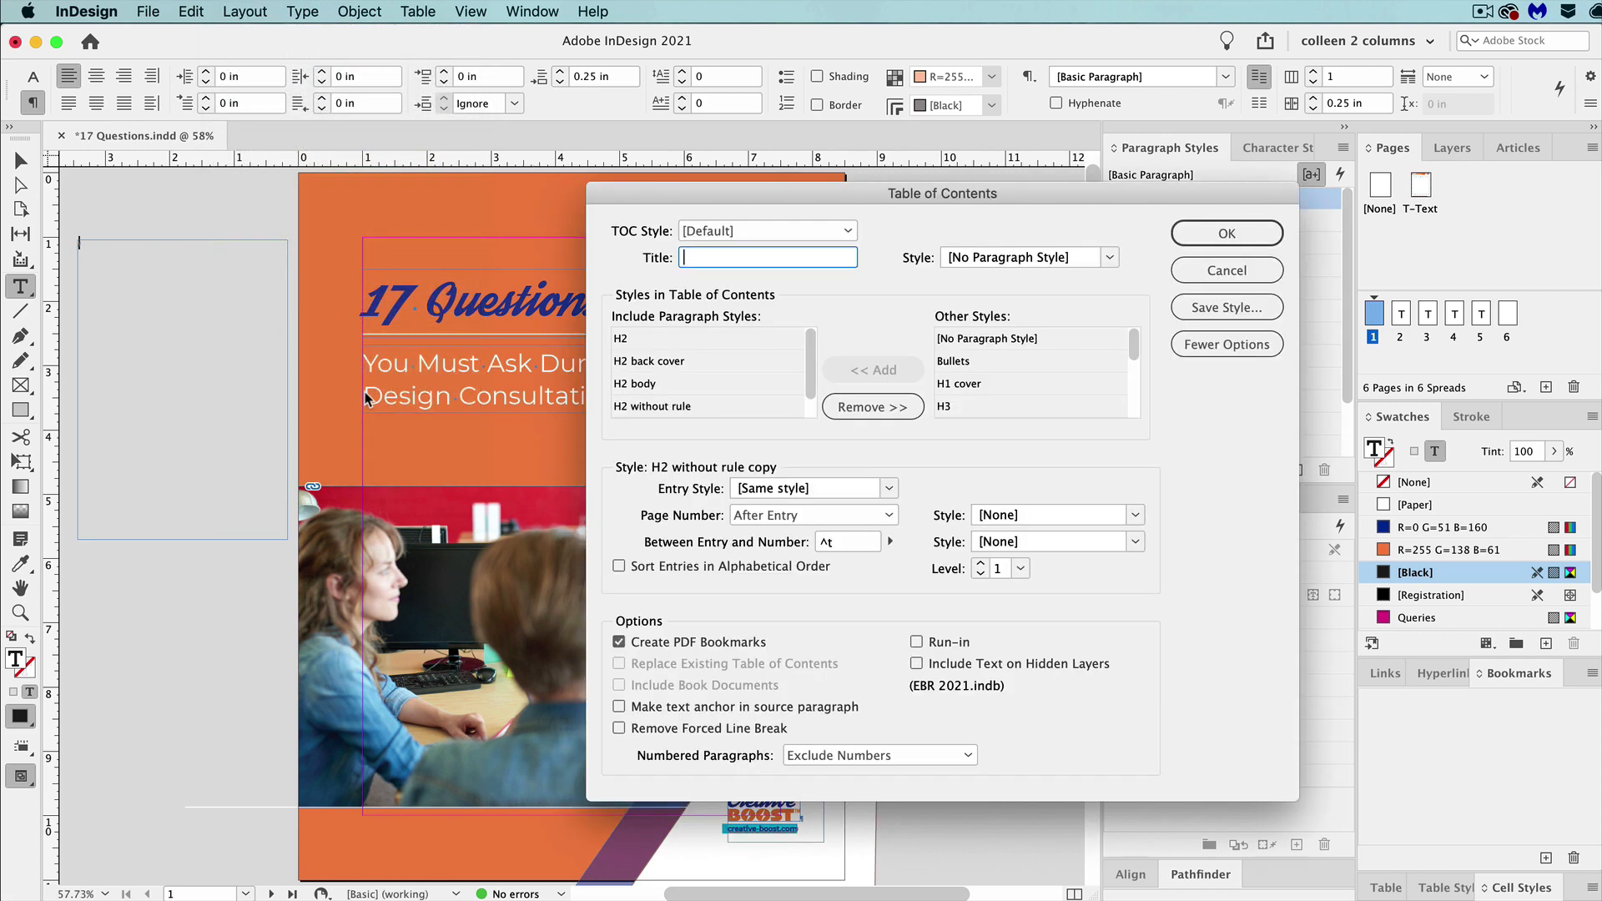
click(1220, 236)
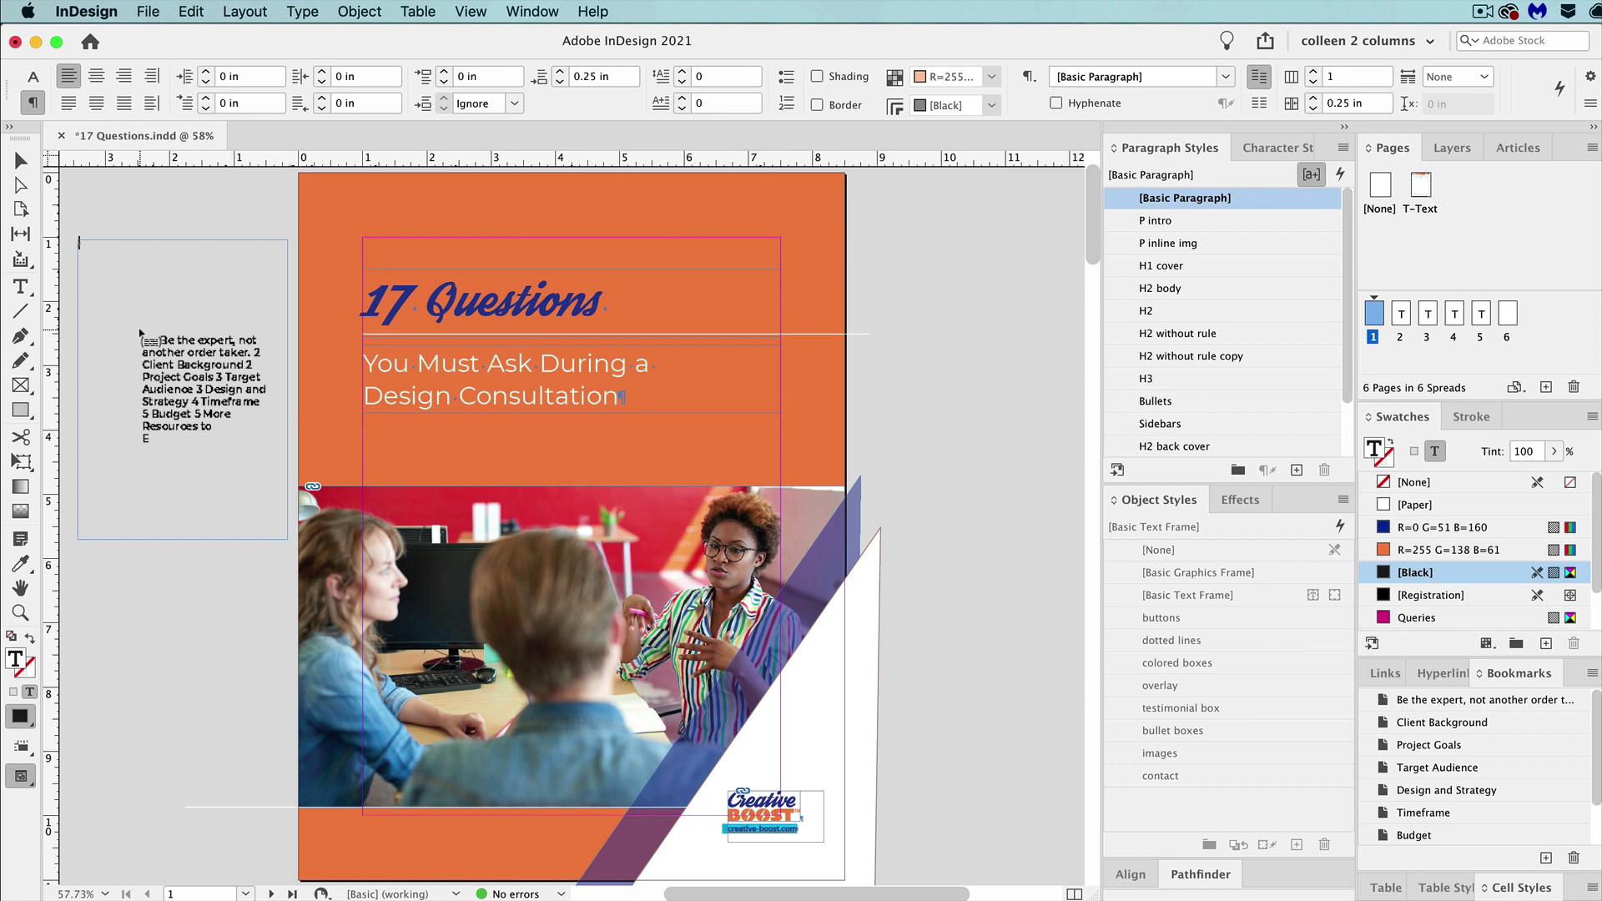
click(141, 330)
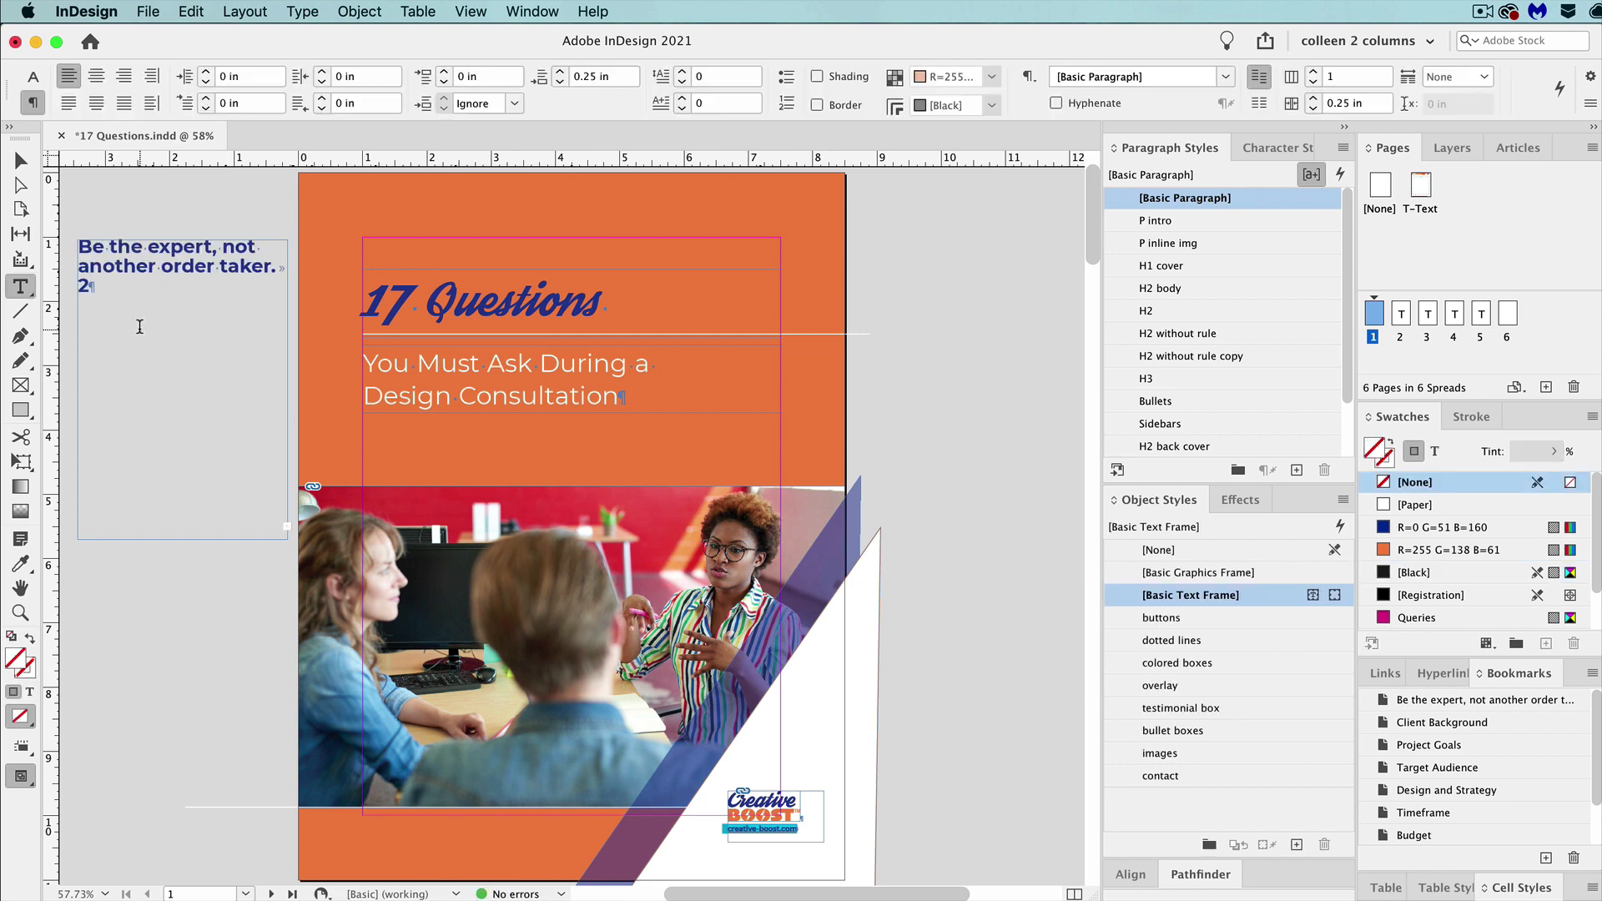
click(192, 344)
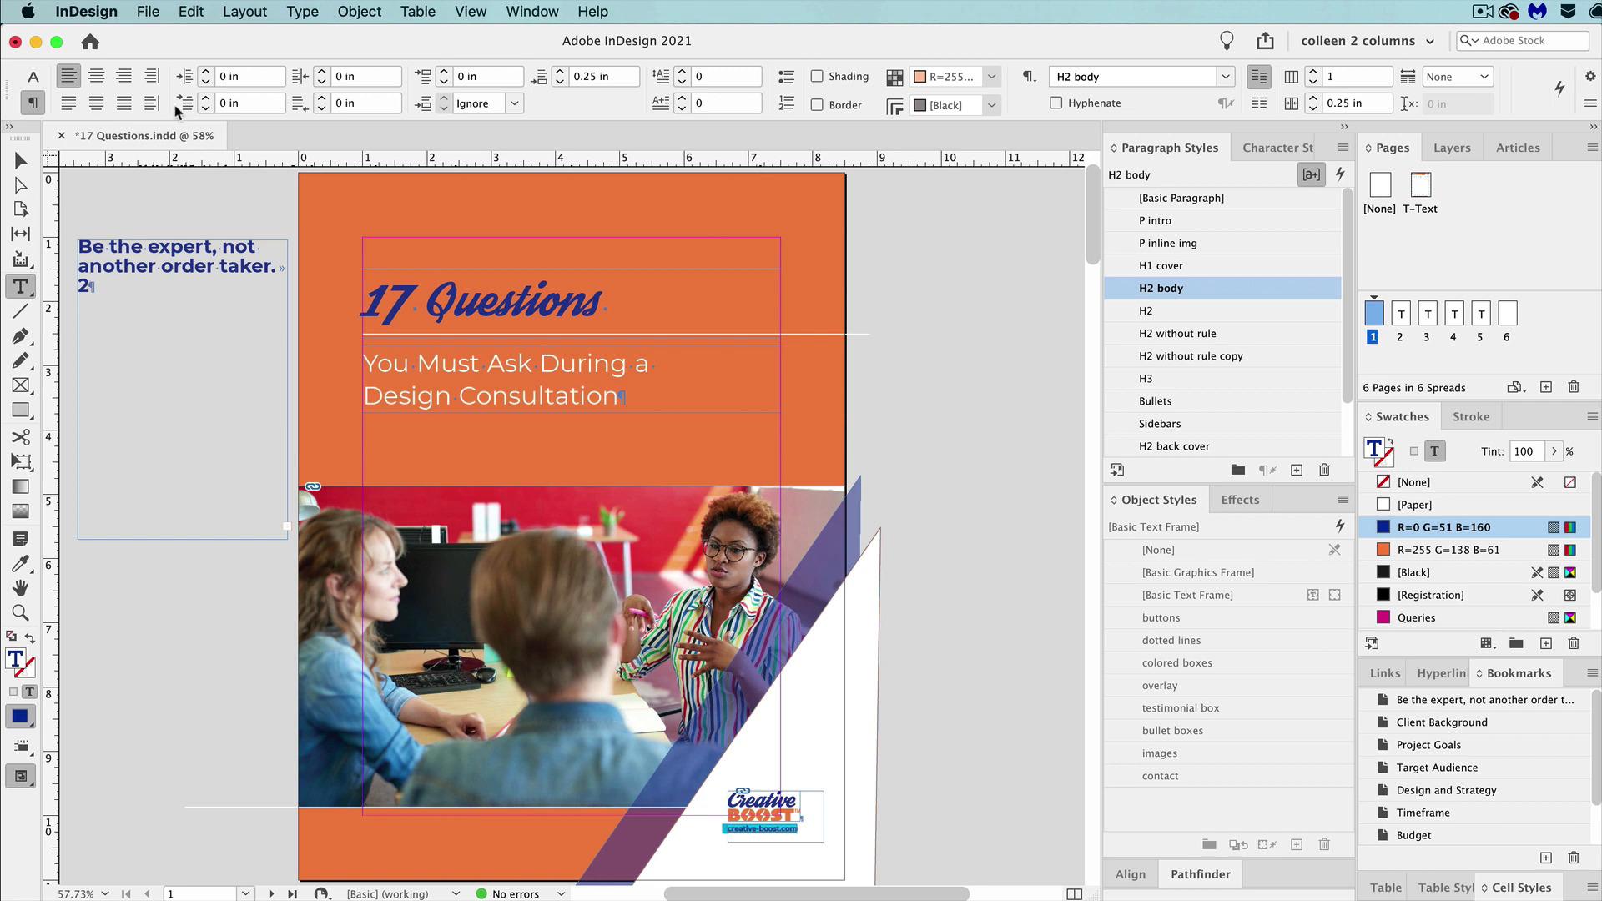
Export all pages to the Desktop as the interactive PDF 17 Questions.pdf, with tagging and View After Exporting enabled.
click(148, 11)
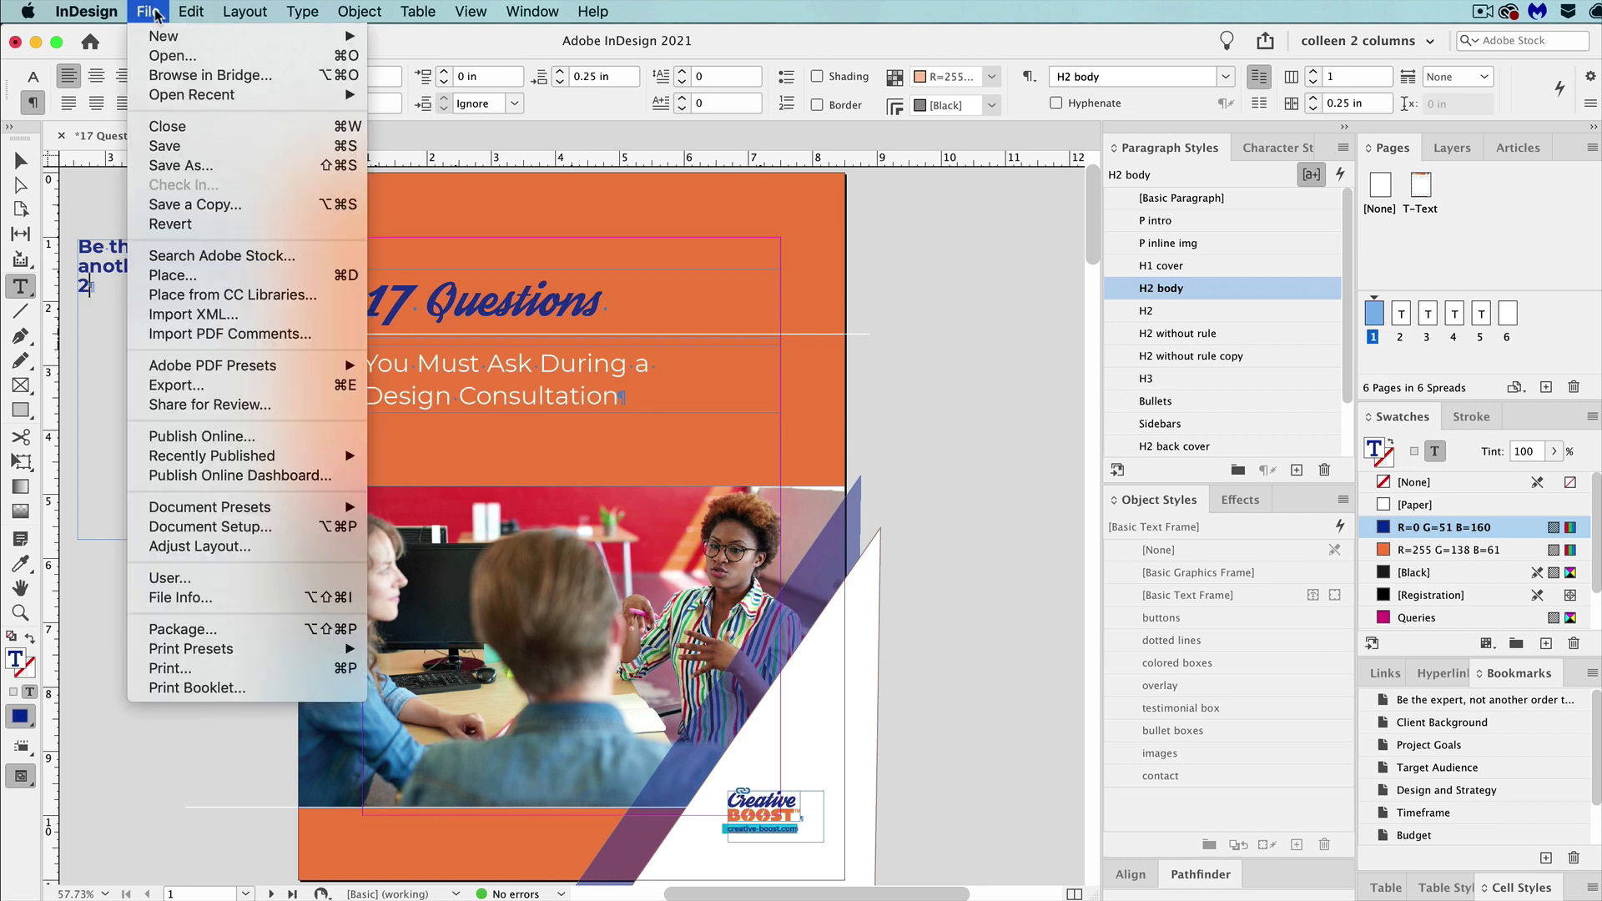
click(185, 386)
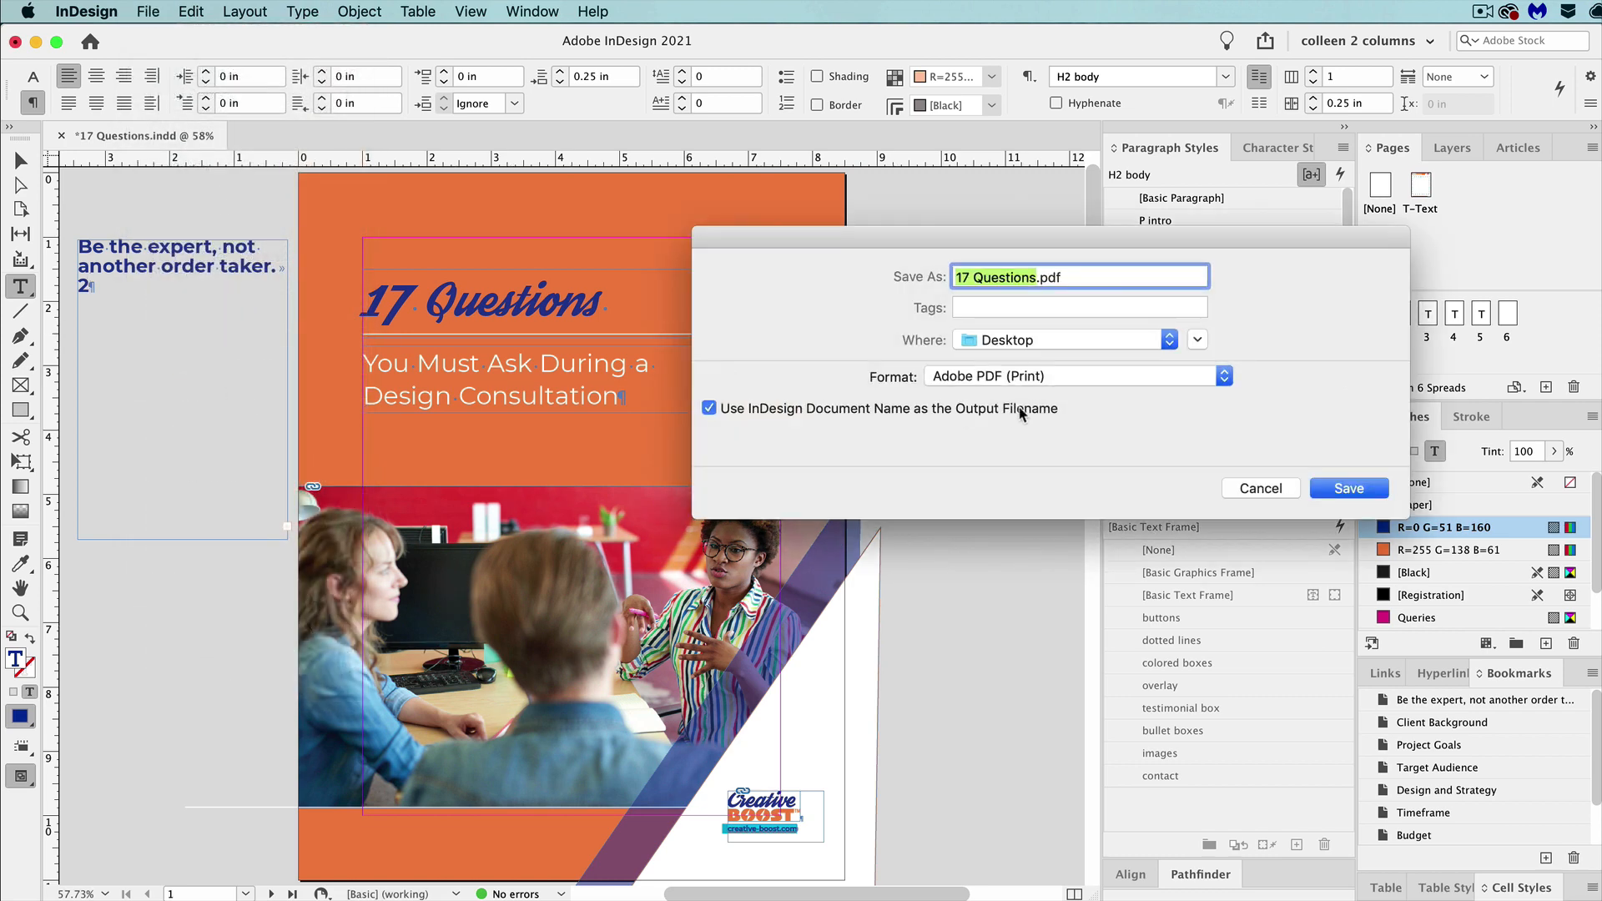
click(1023, 377)
click(1026, 353)
key(Return)
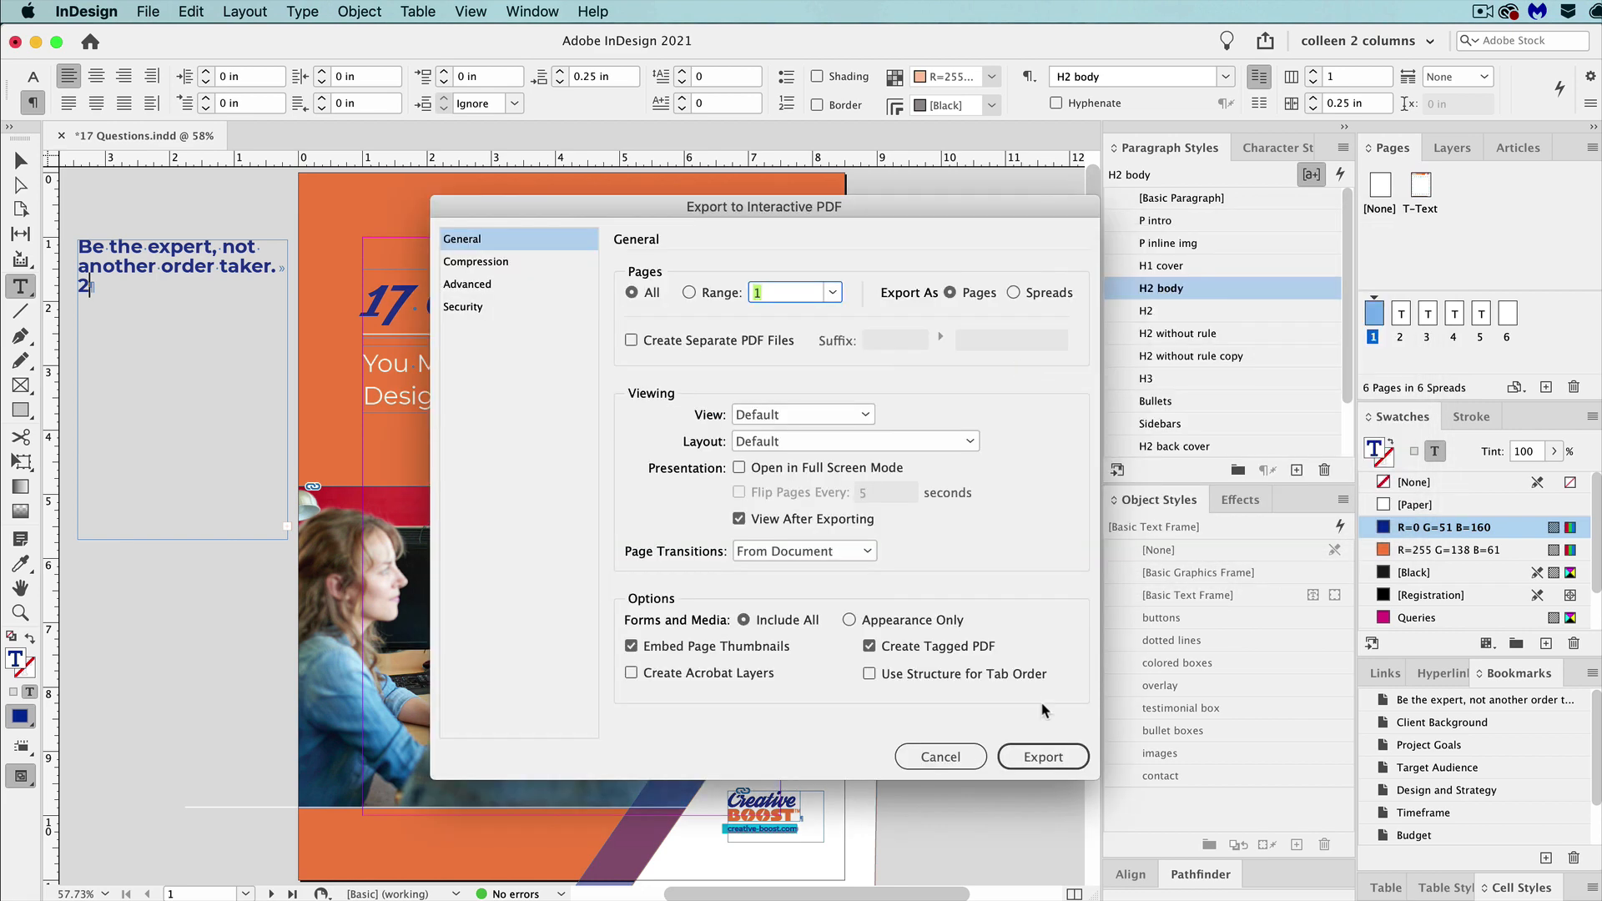
click(1046, 757)
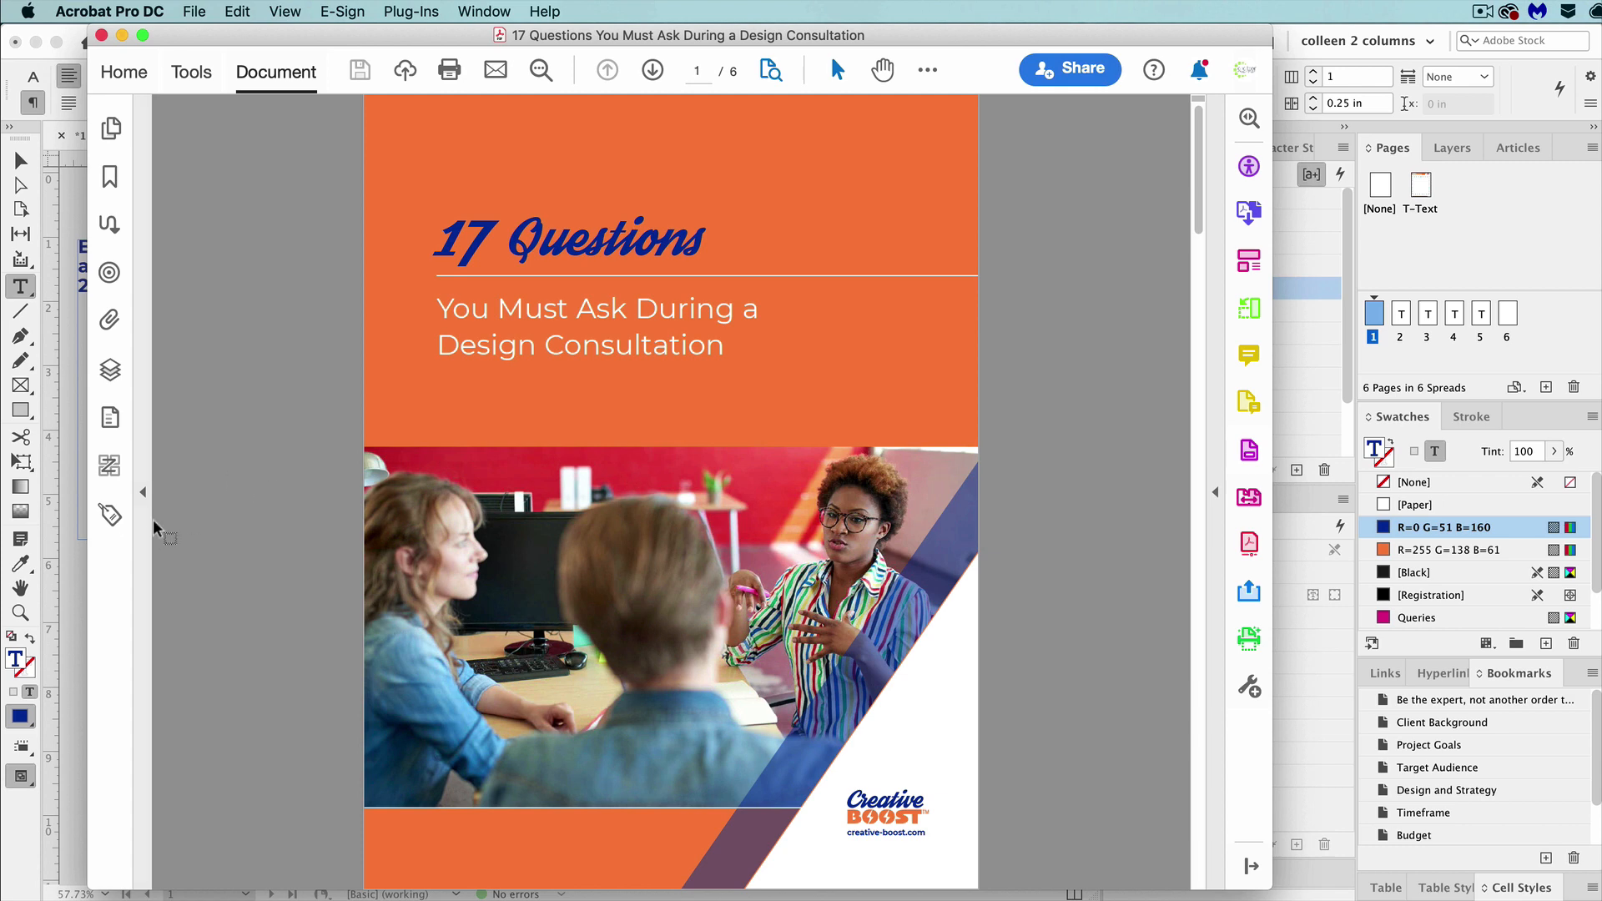
In Acrobat, display the PDF's bookmarks and test the Client Background, Be the expert and More Resources entries.
click(111, 177)
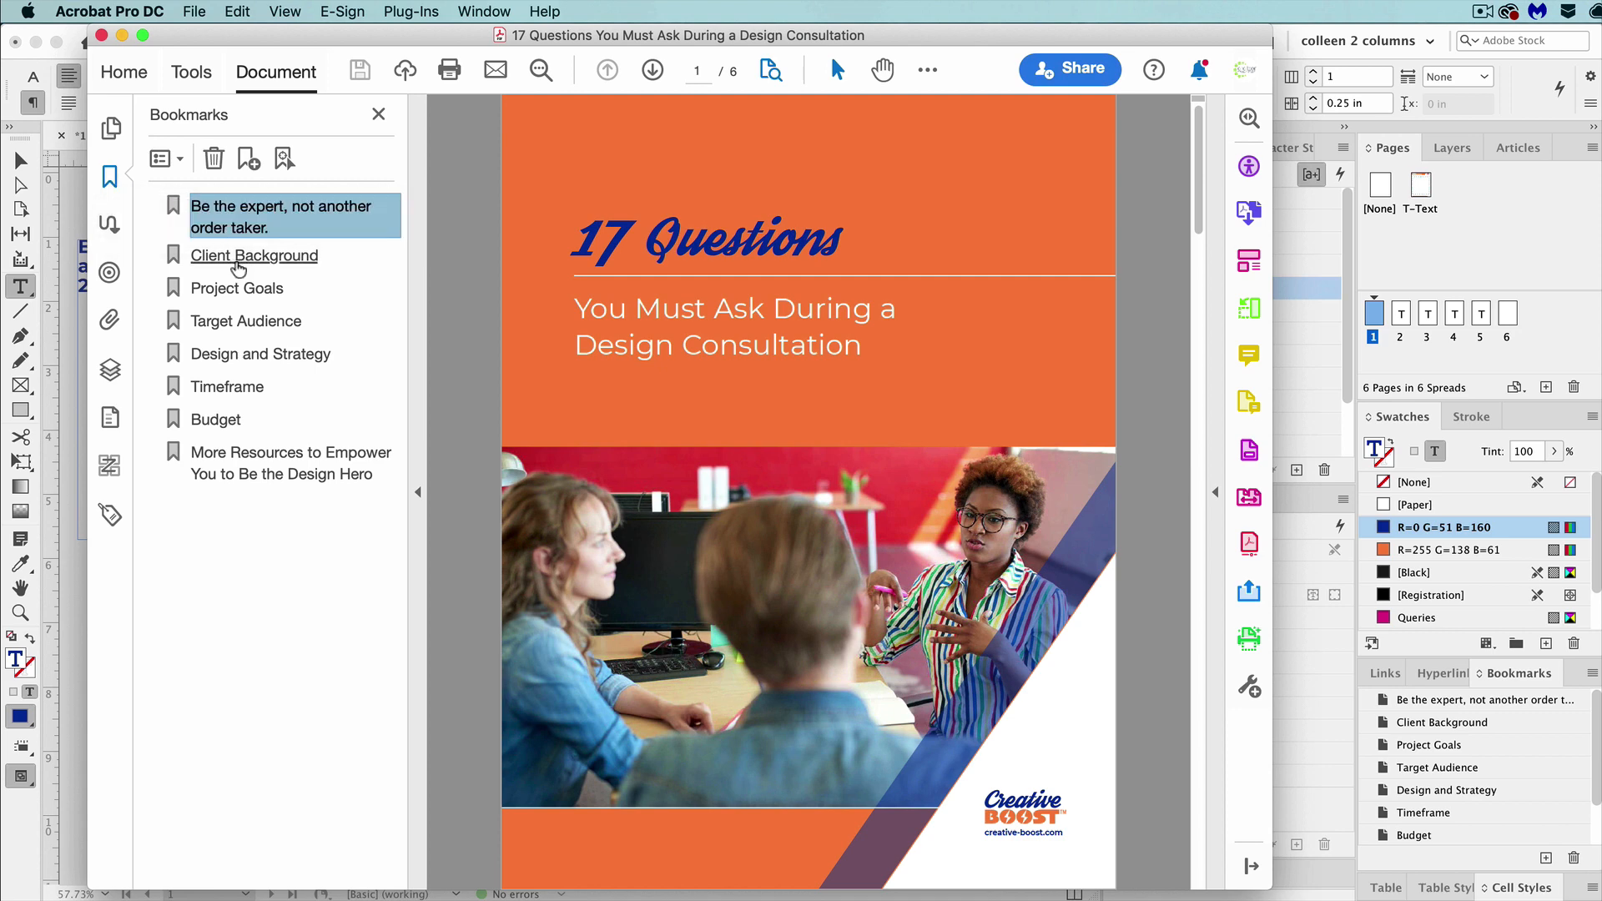
click(239, 265)
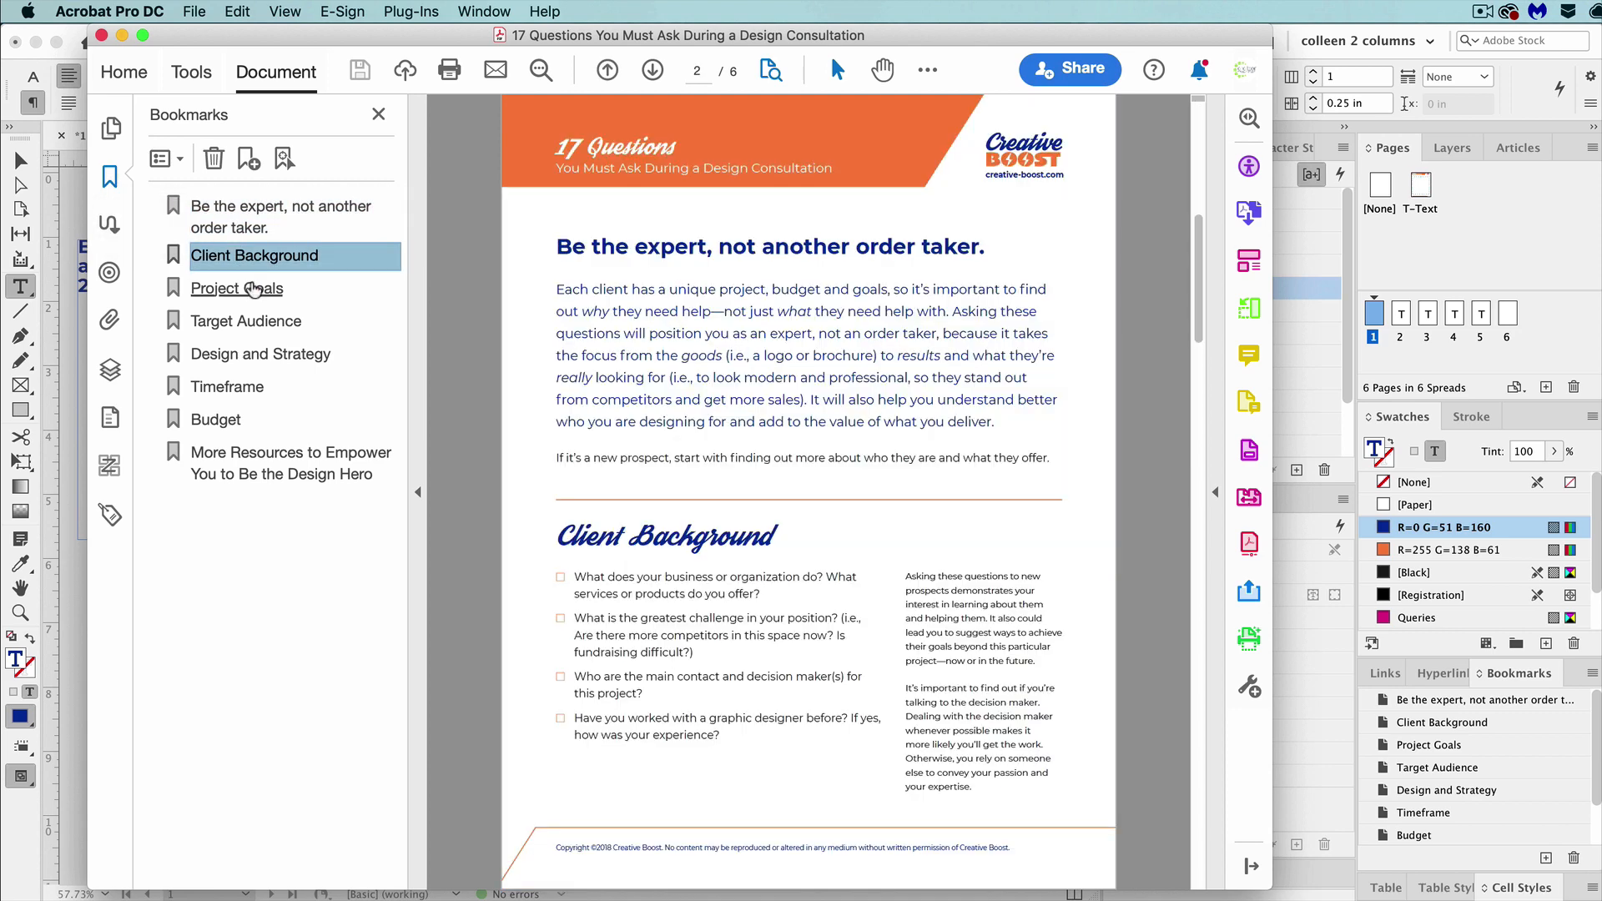
key(Down)
key(Up)
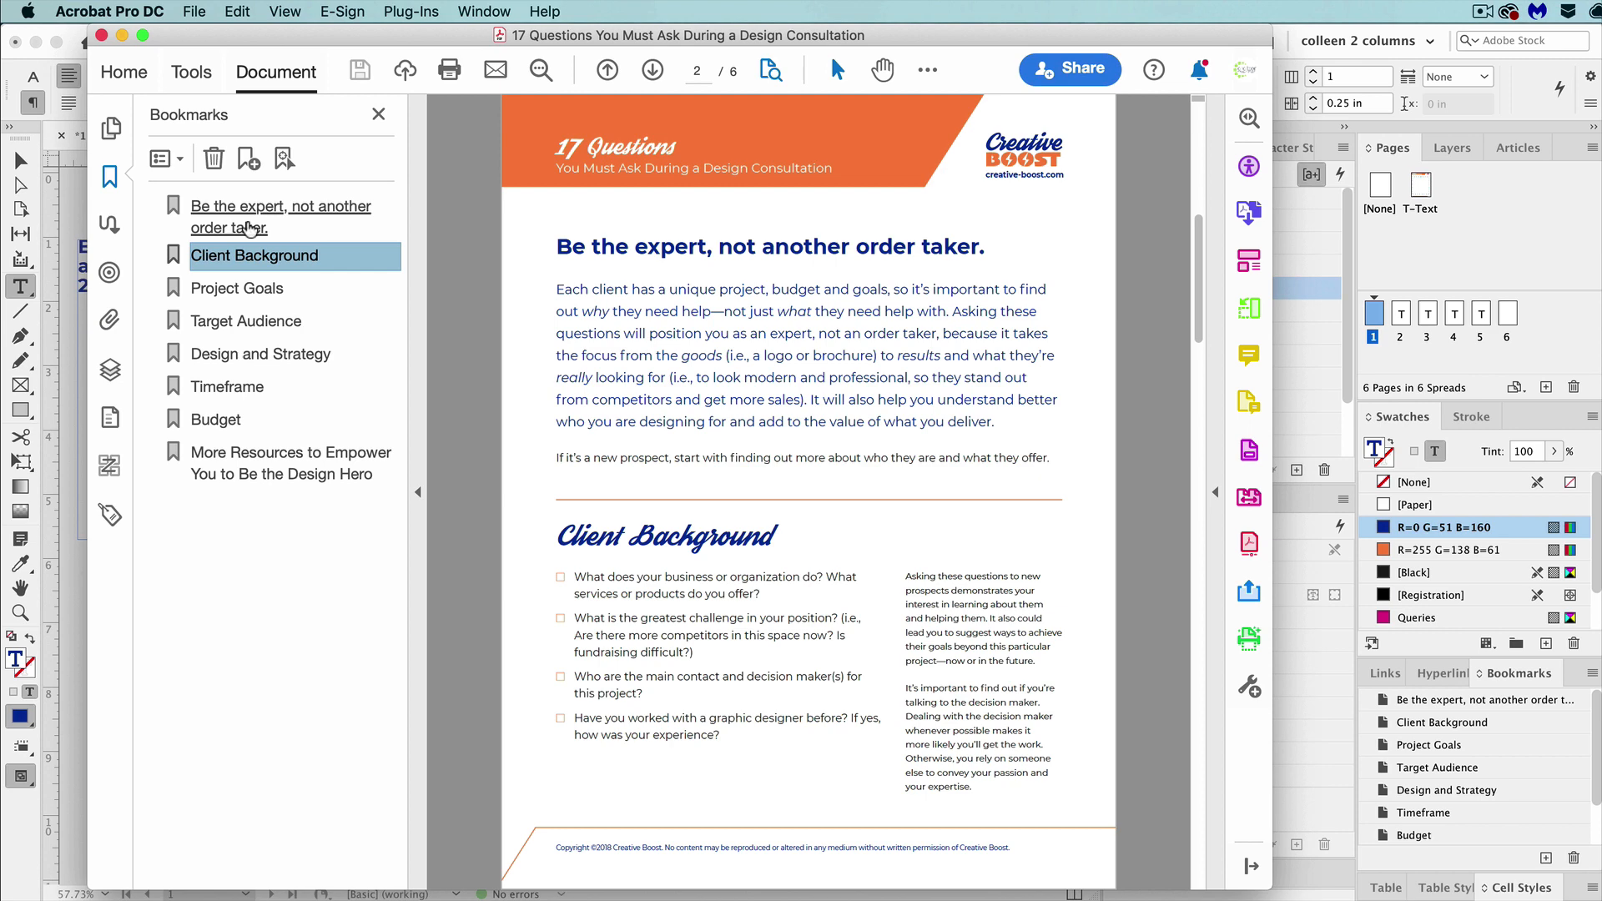
click(248, 227)
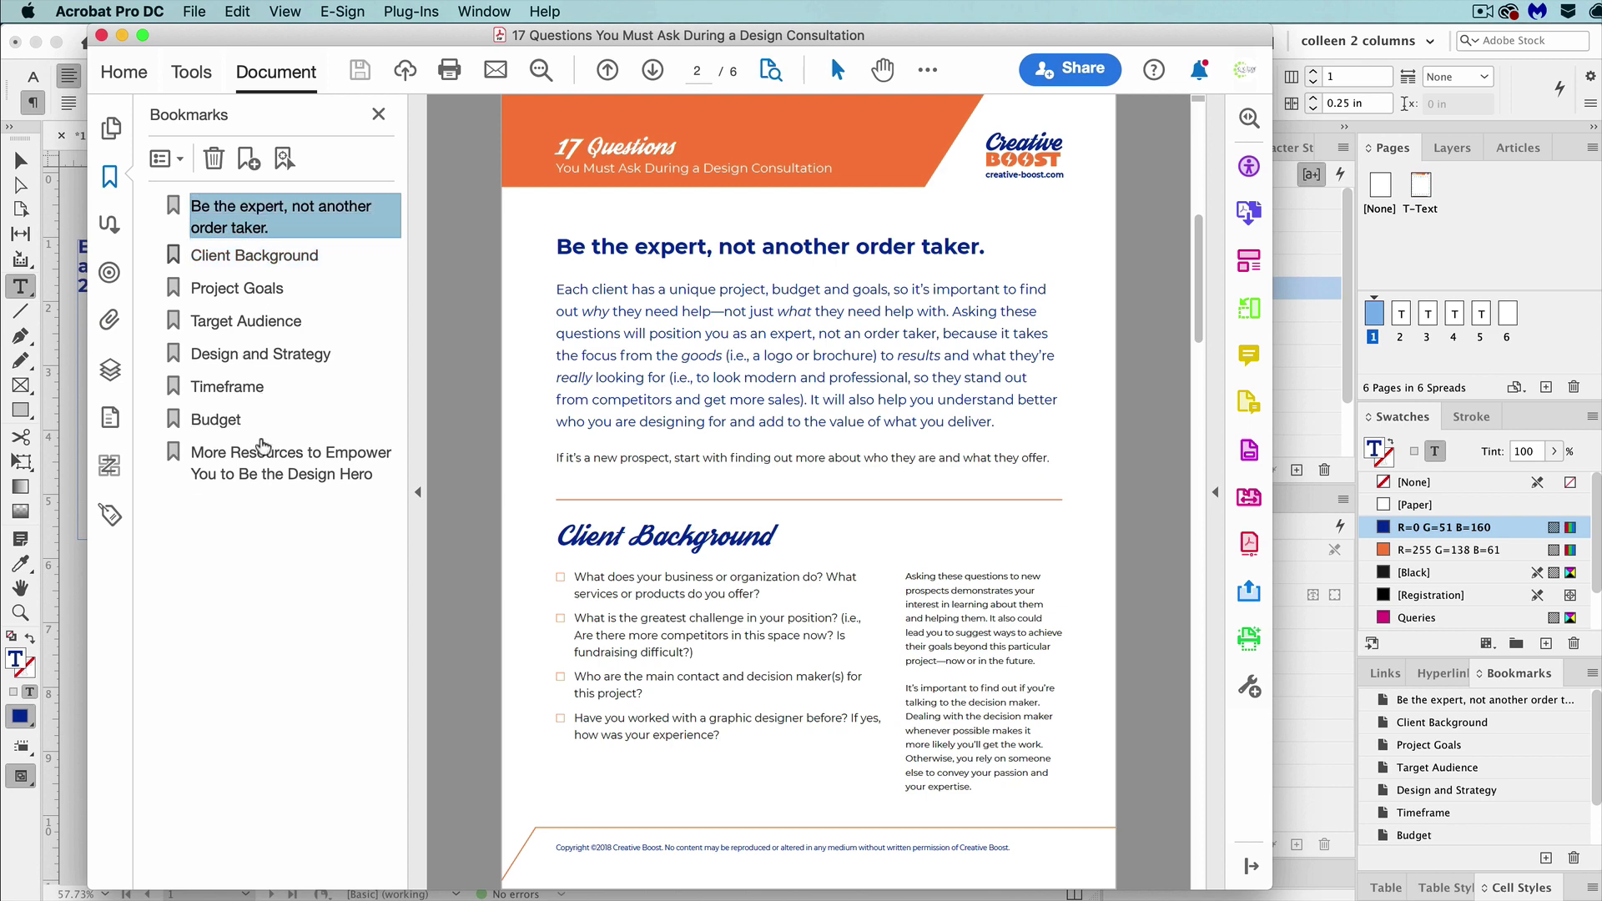
click(263, 450)
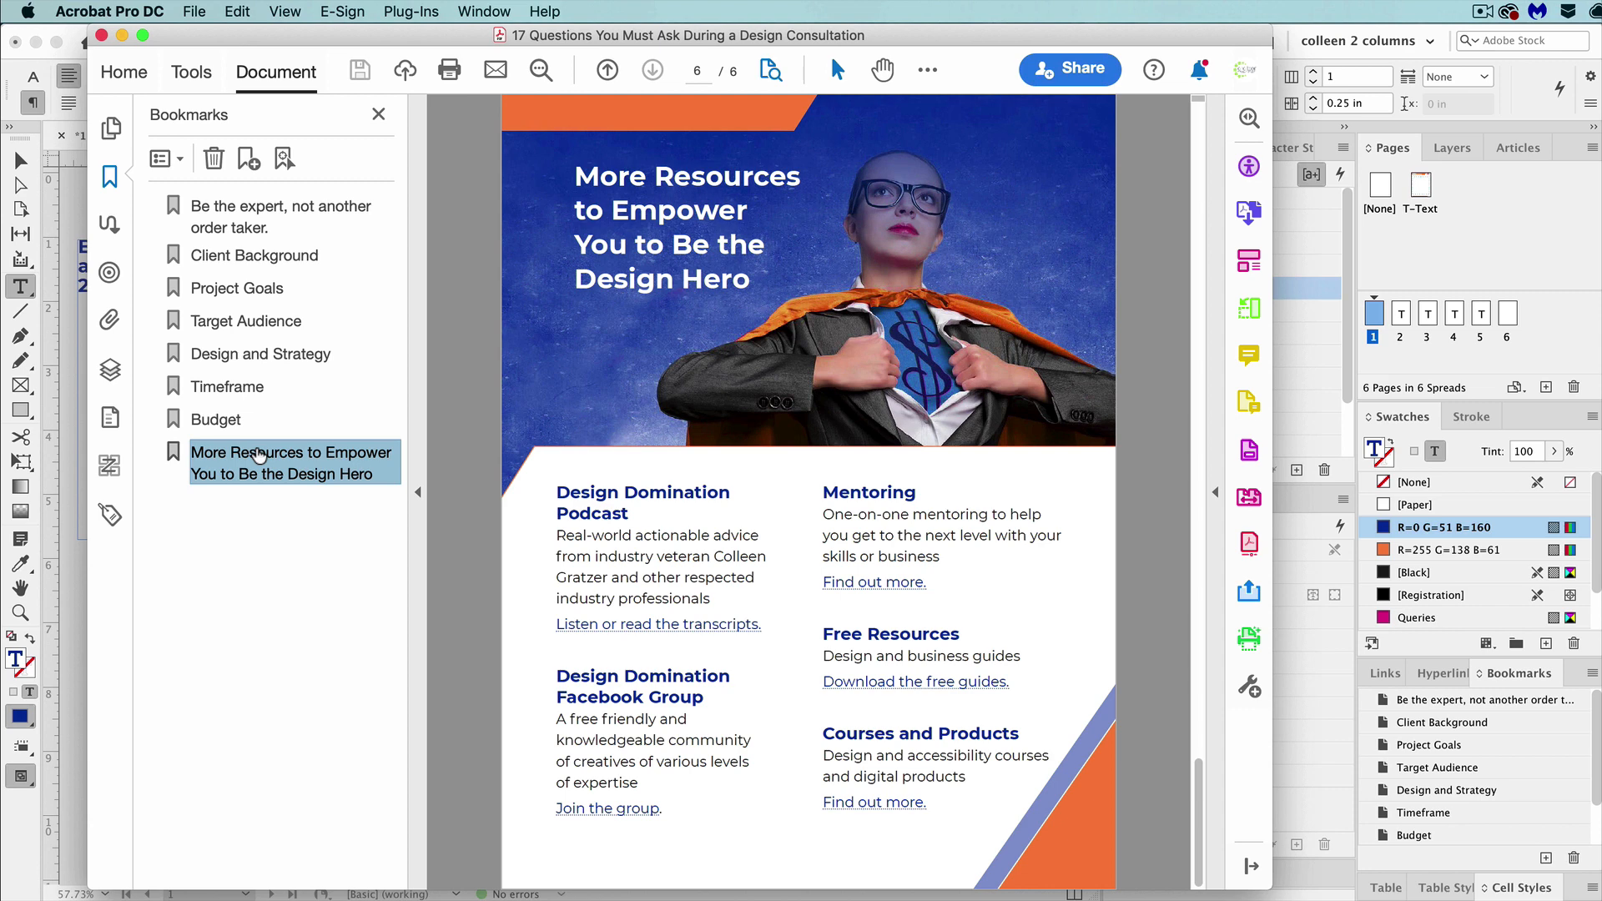
Set the PDF's initial view to Bookmarks Panel and Page in the document properties and save the file.
click(194, 11)
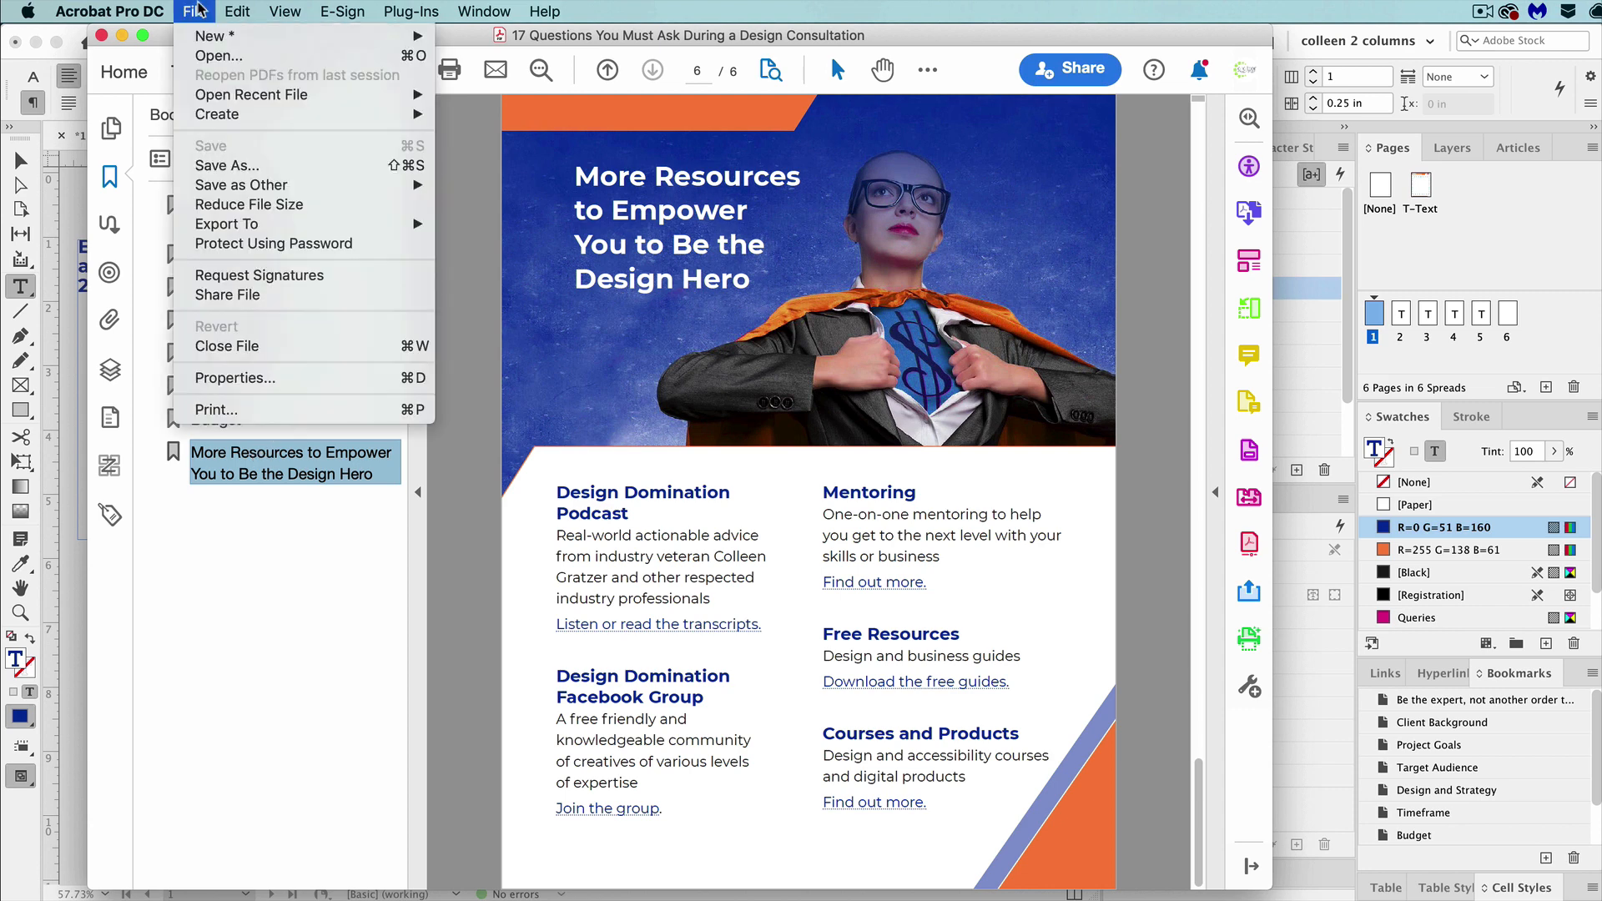
click(263, 377)
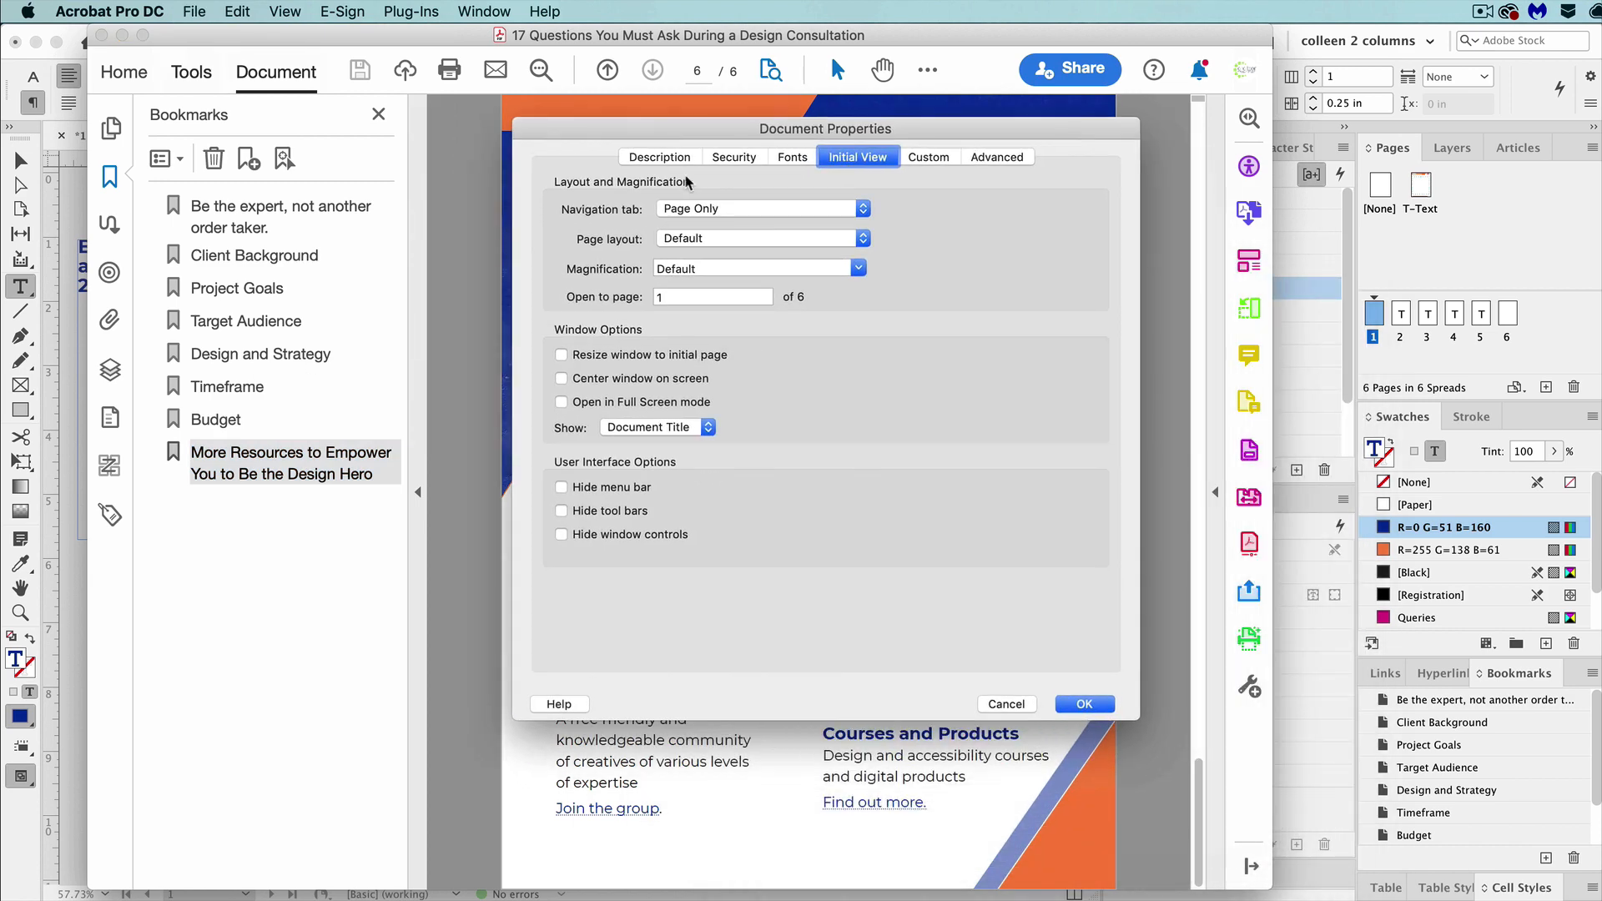
click(715, 209)
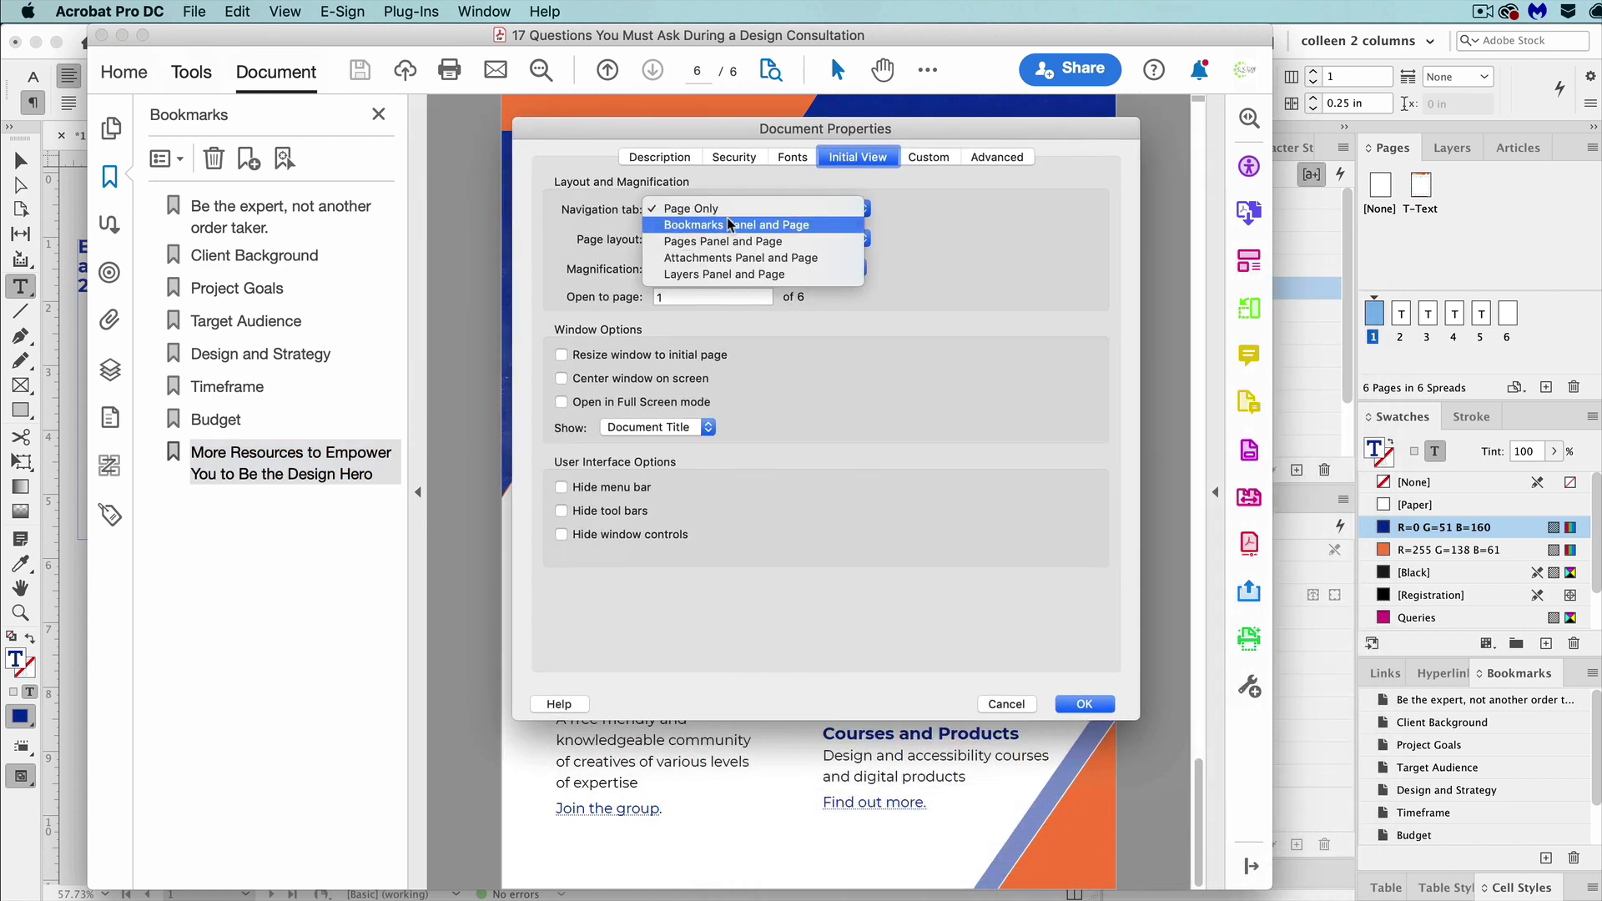
click(729, 224)
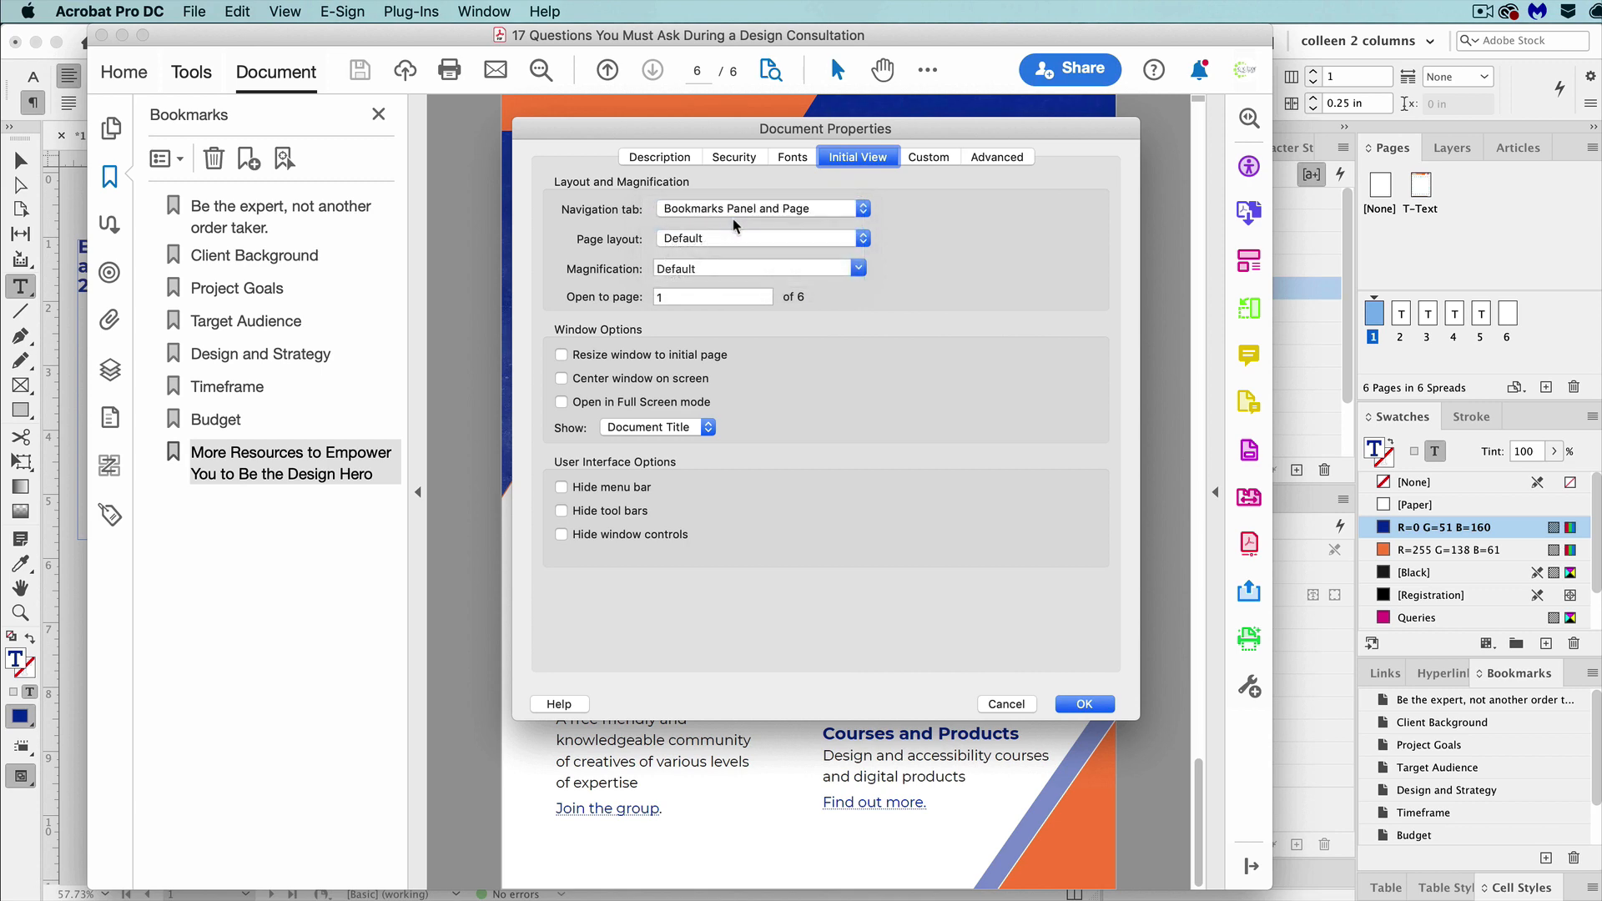
click(1079, 704)
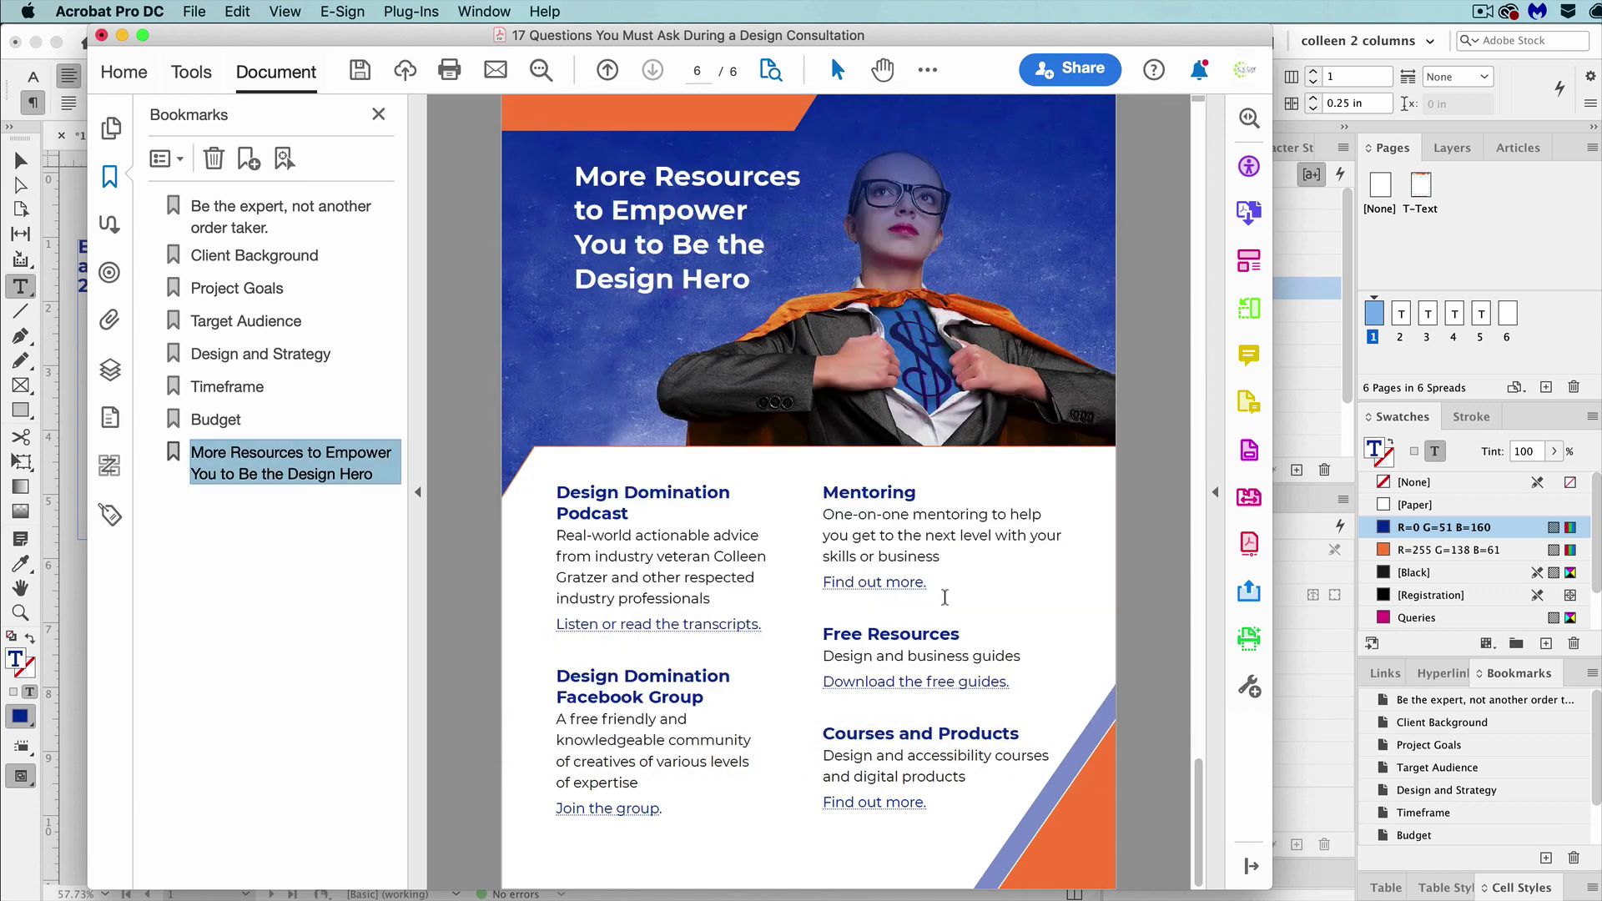
click(197, 12)
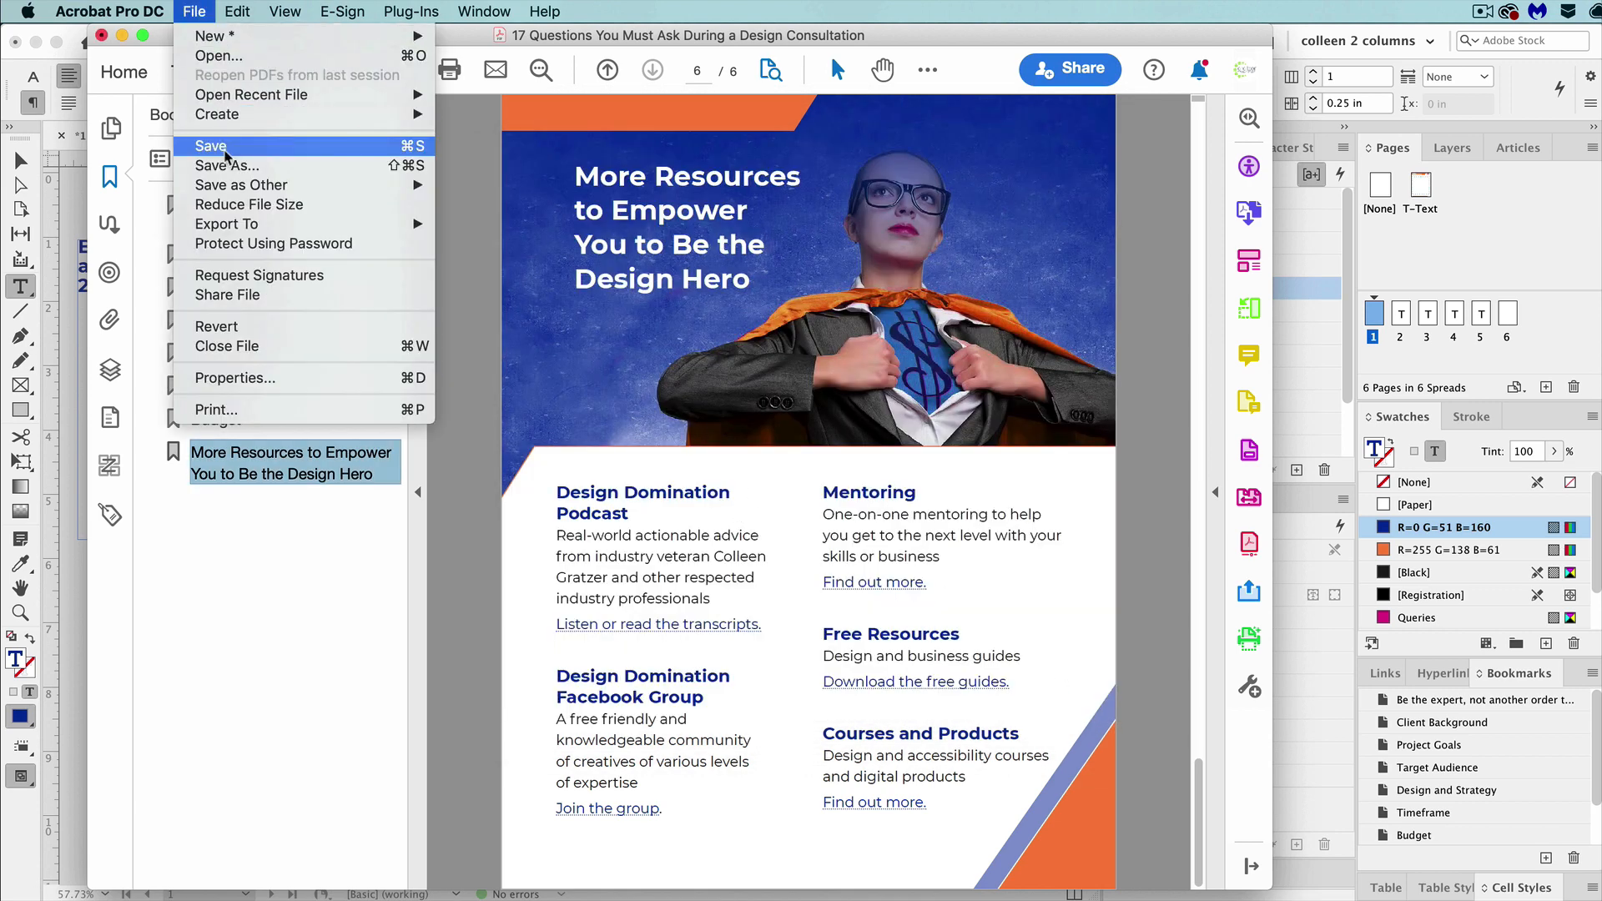
click(225, 152)
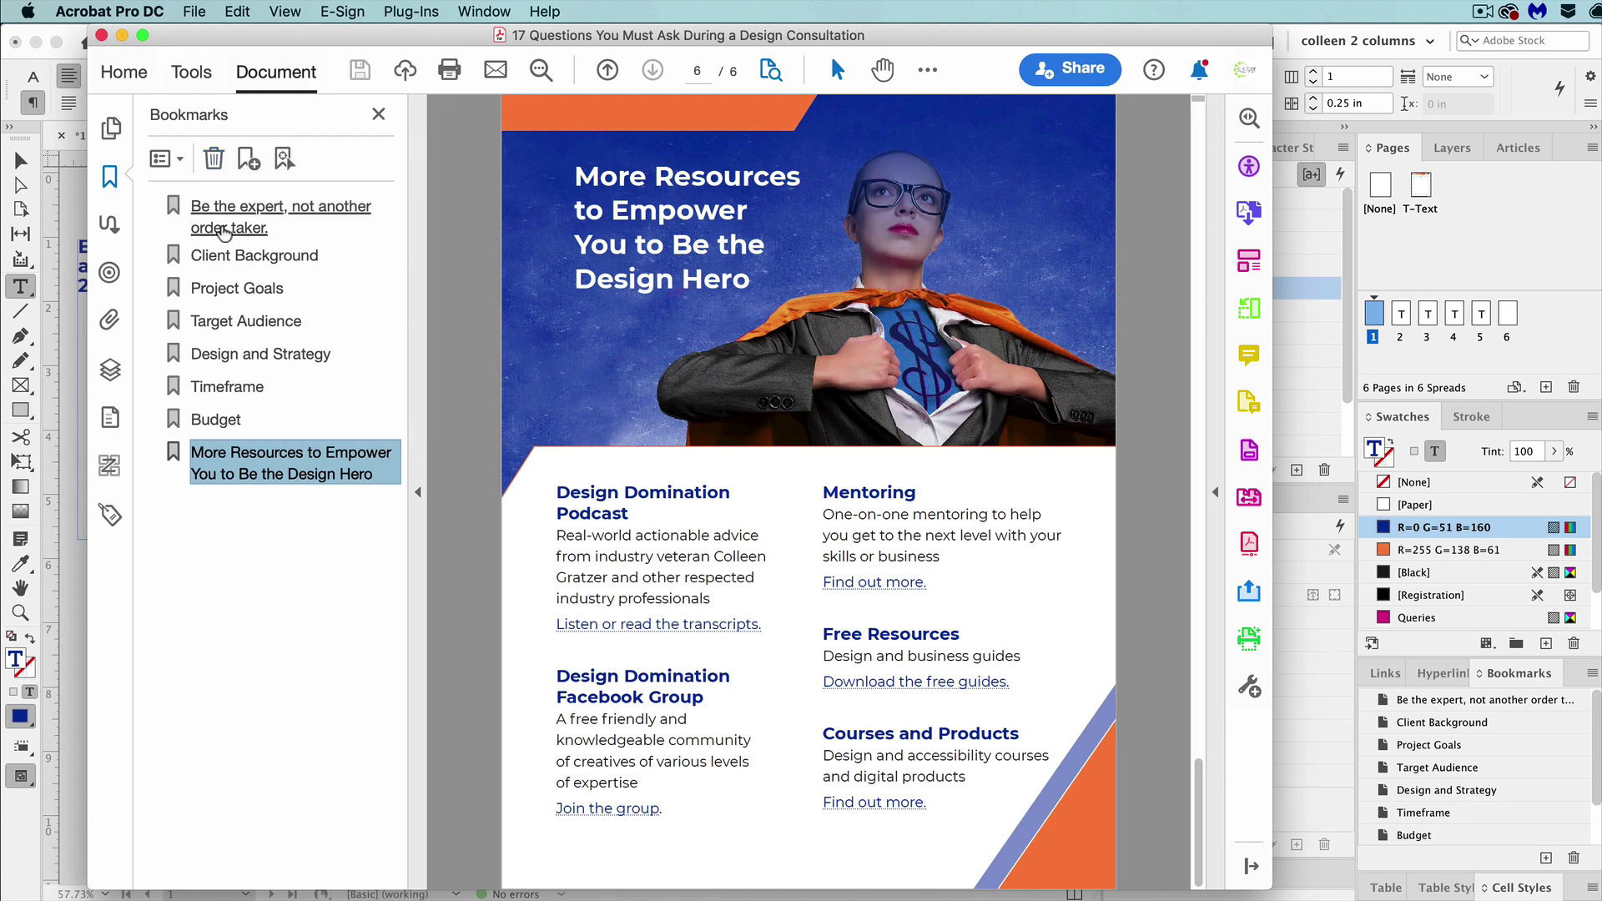
Select all of the PDF's bookmarks and delete them.
key(super+a)
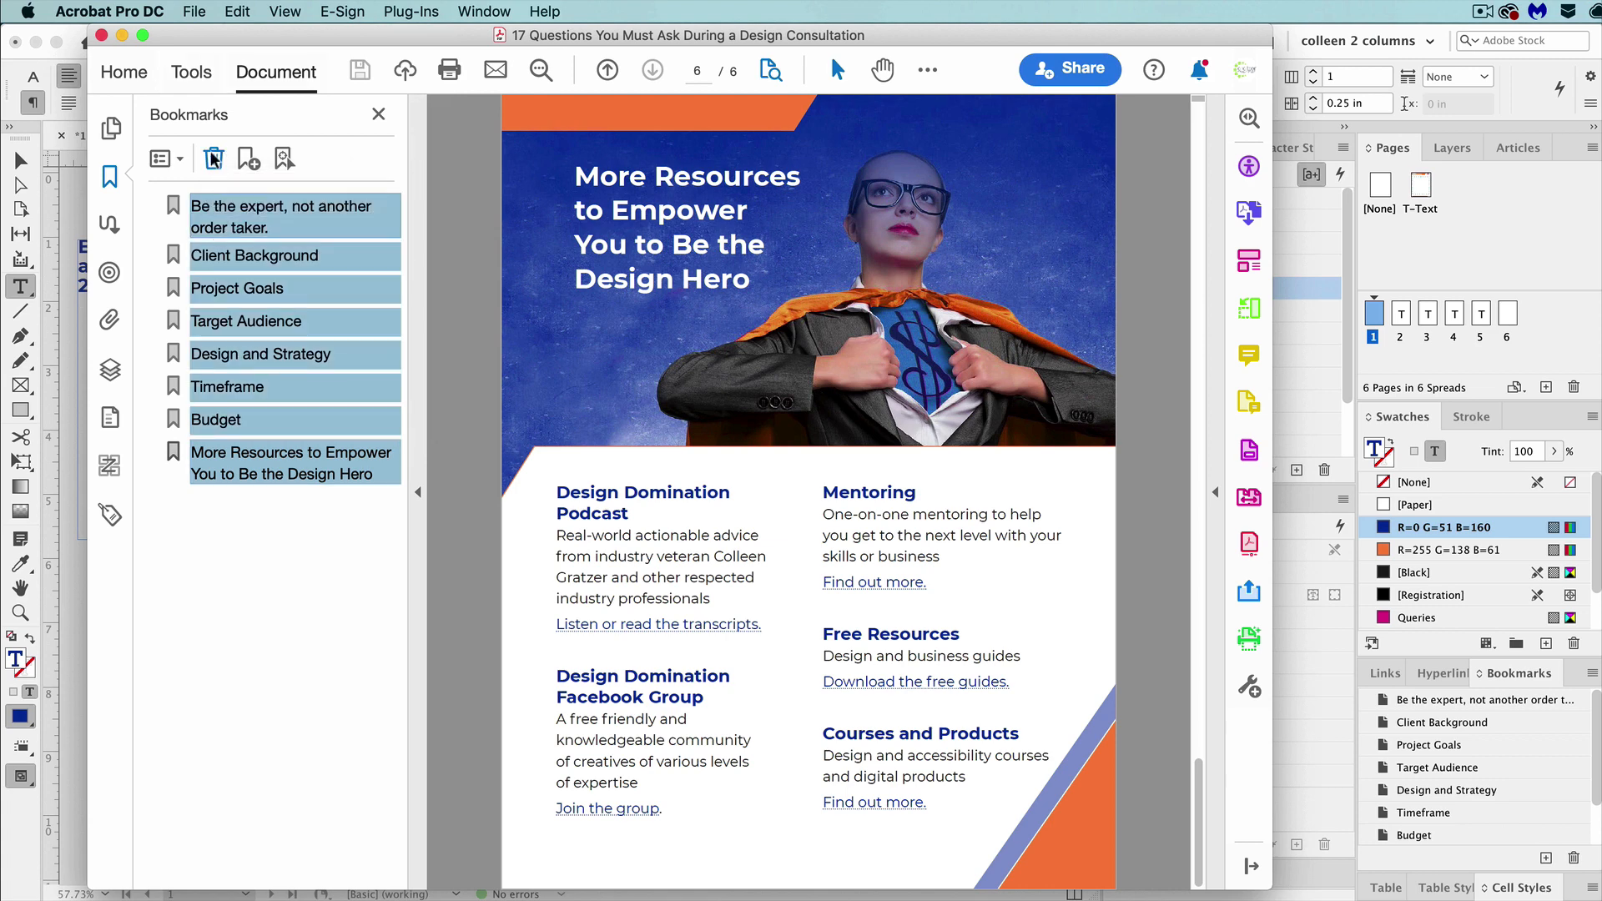
click(214, 159)
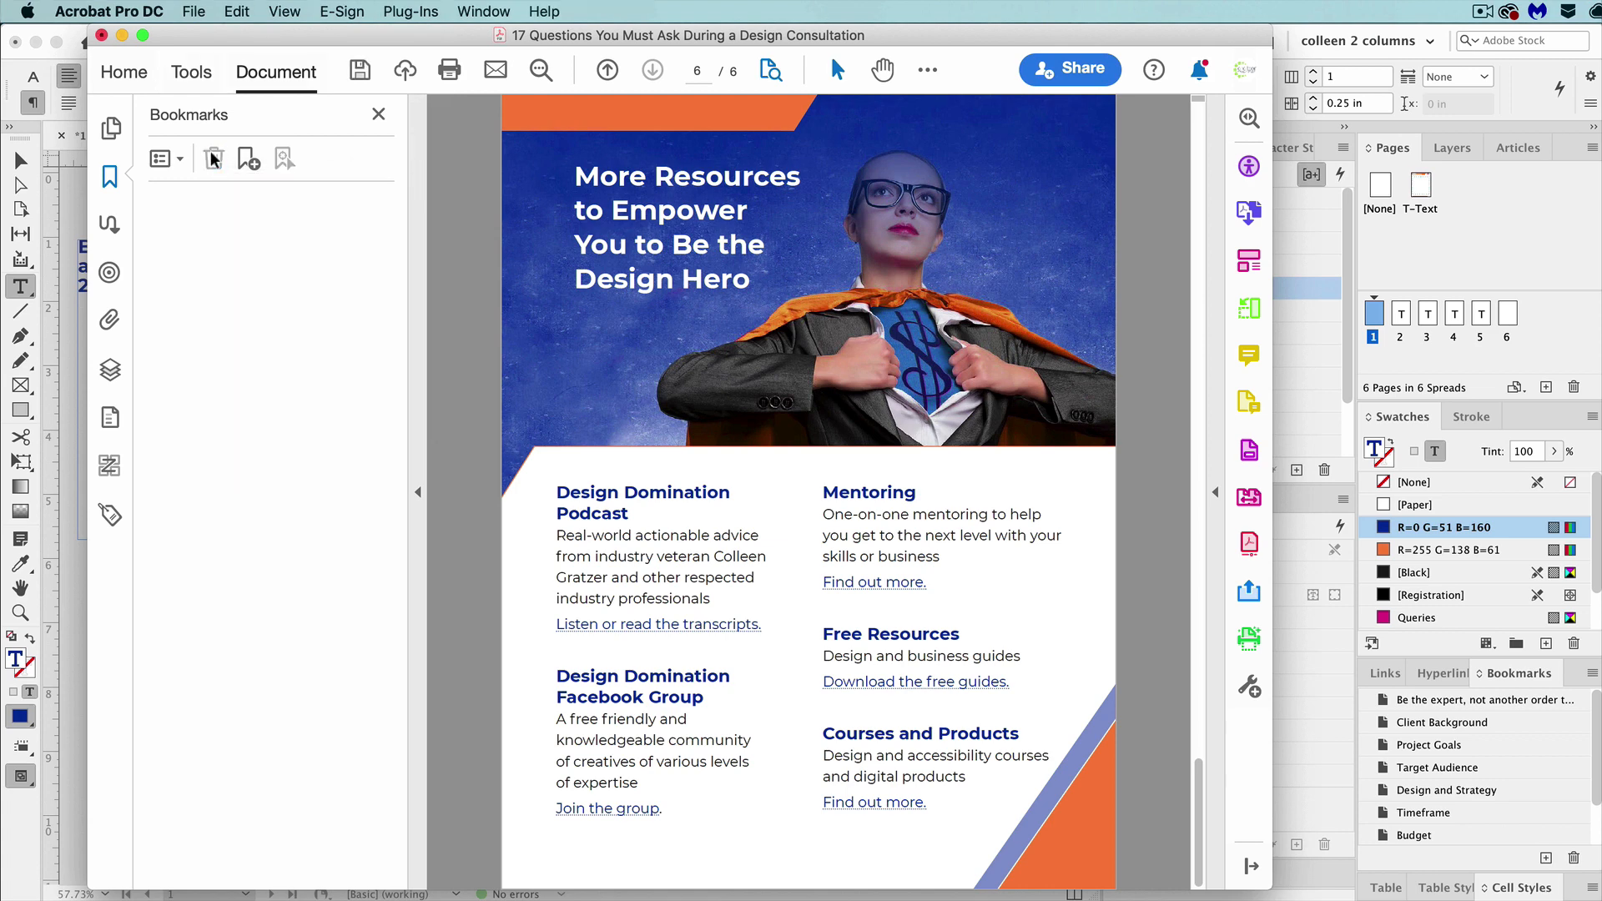
click(1600, 67)
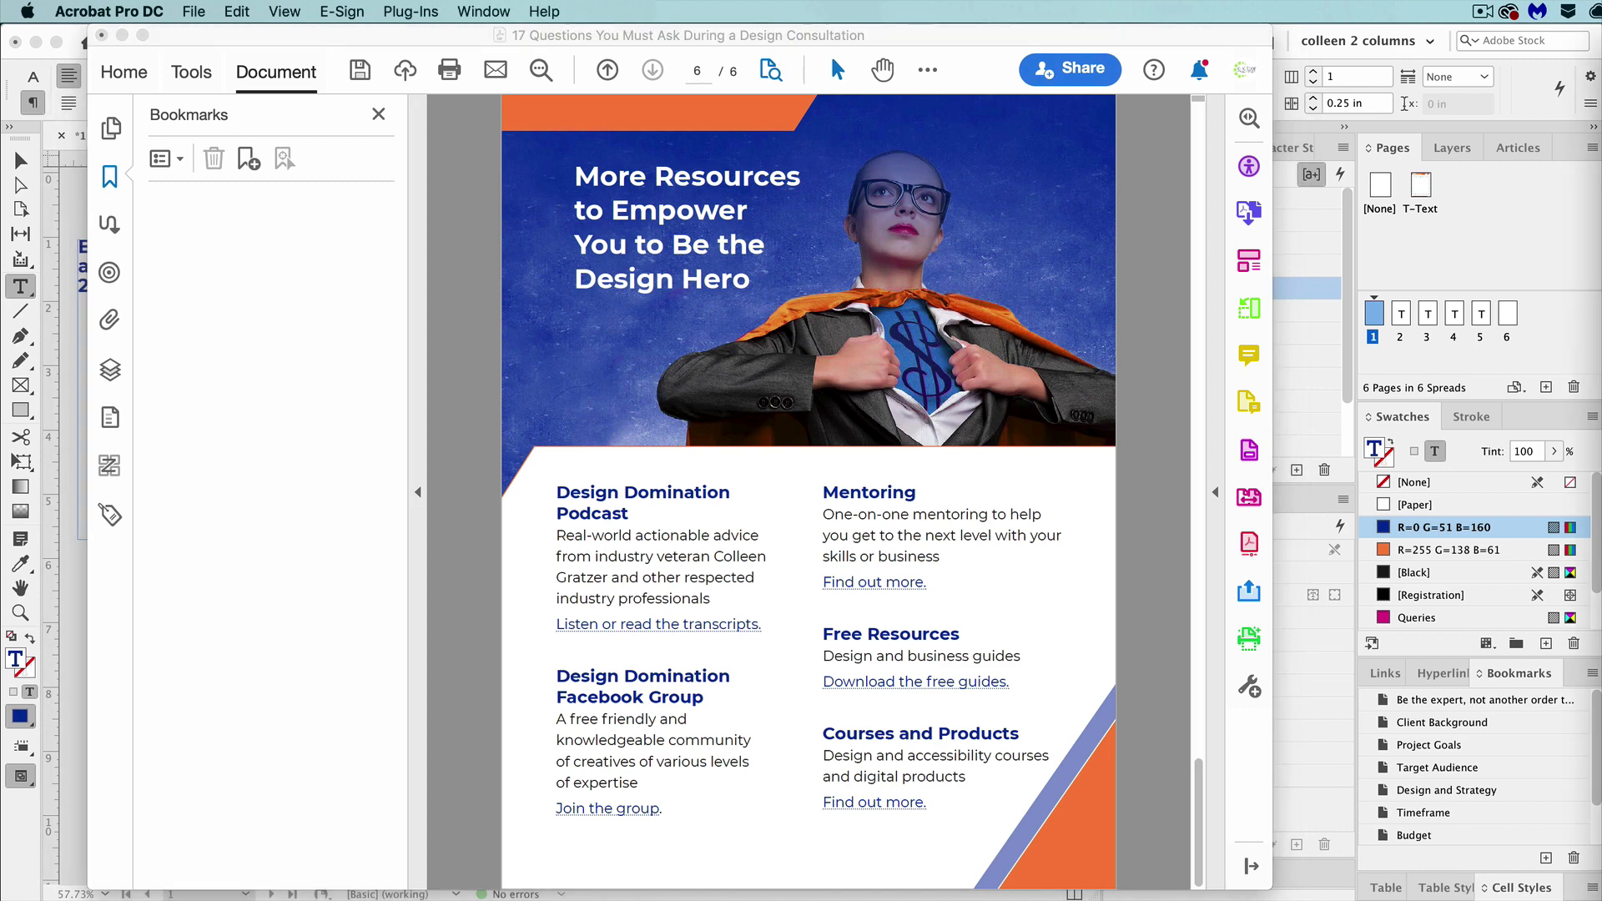
Generate bookmarks from the document structure using the H2, H2_back_cover, H2_body, H2_without_rule and H2_without_rule_copy elements.
click(171, 161)
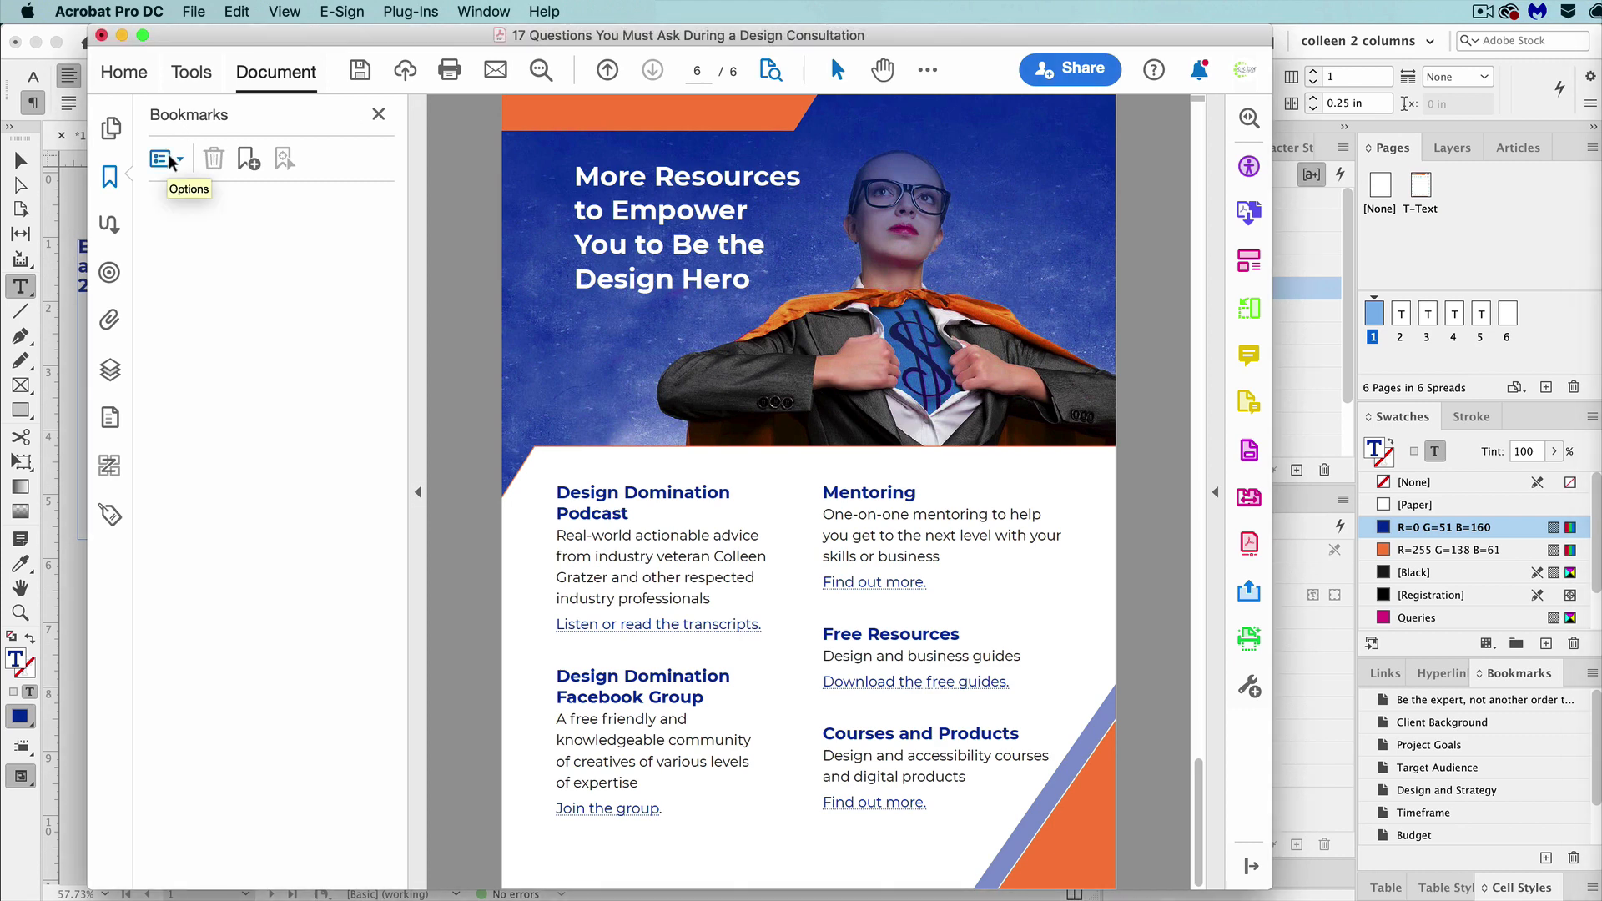
click(171, 161)
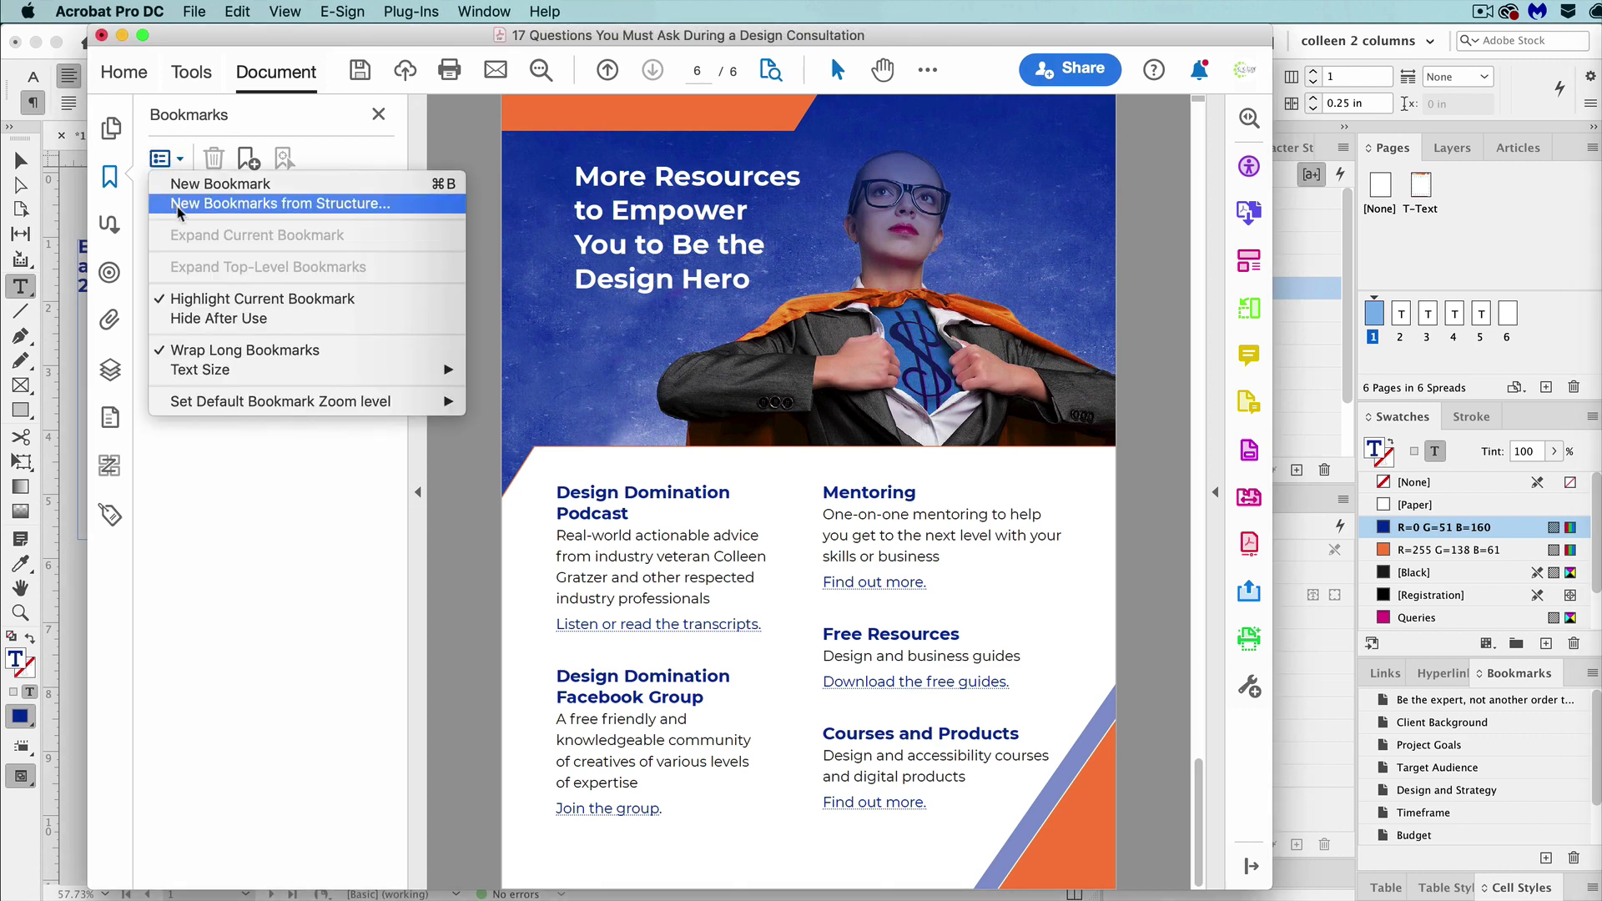
click(171, 205)
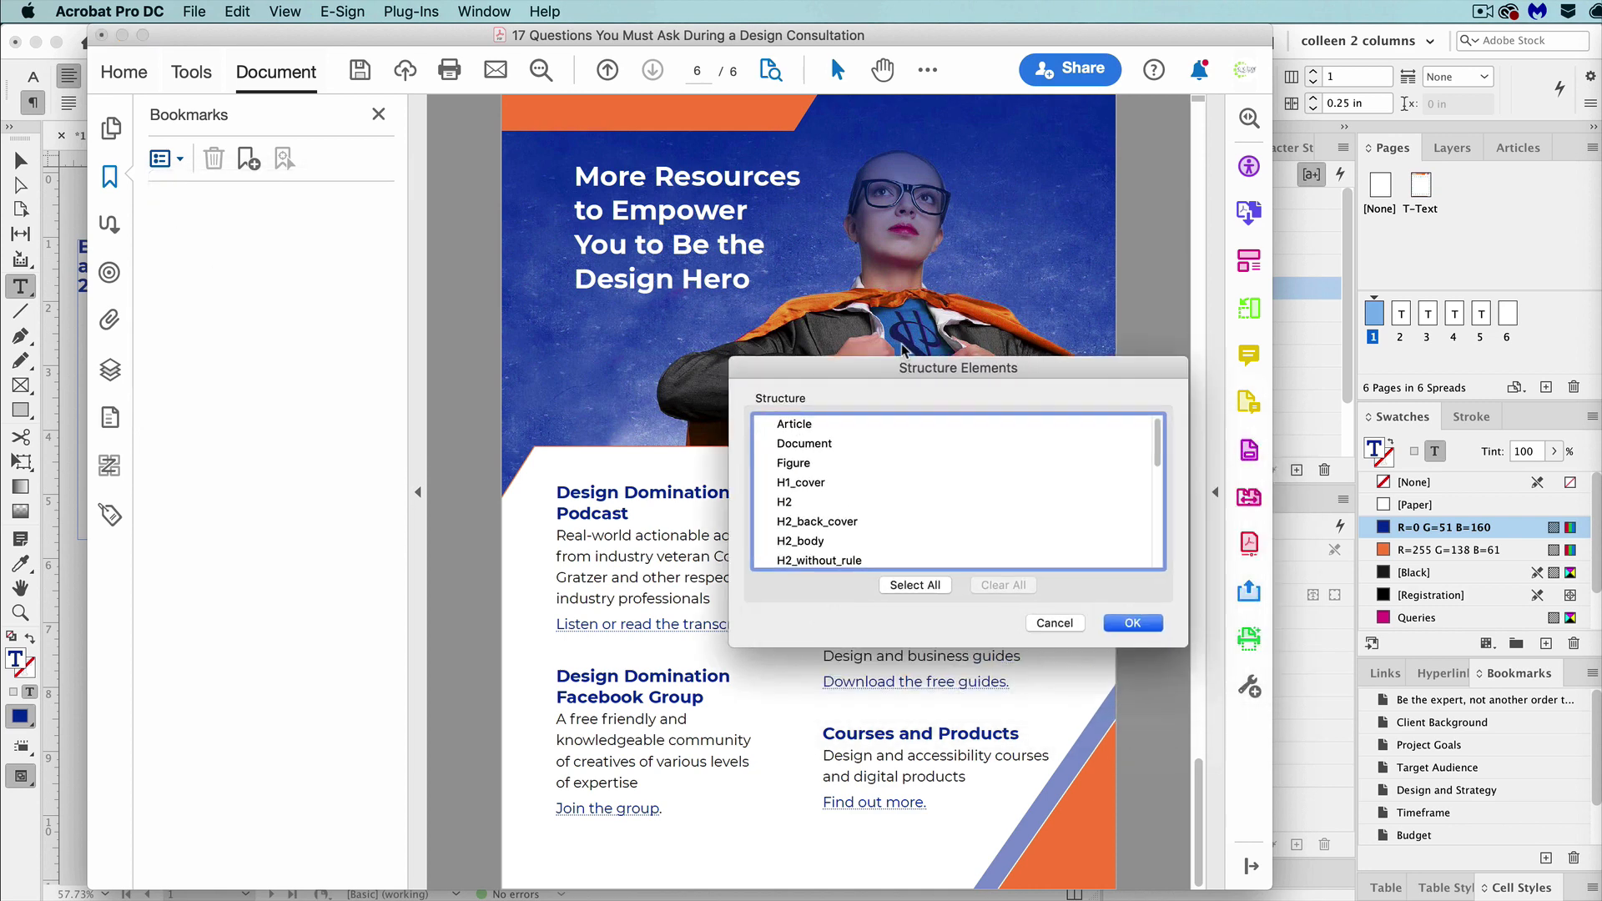
drag(787, 415, 784, 431)
super+click(798, 452)
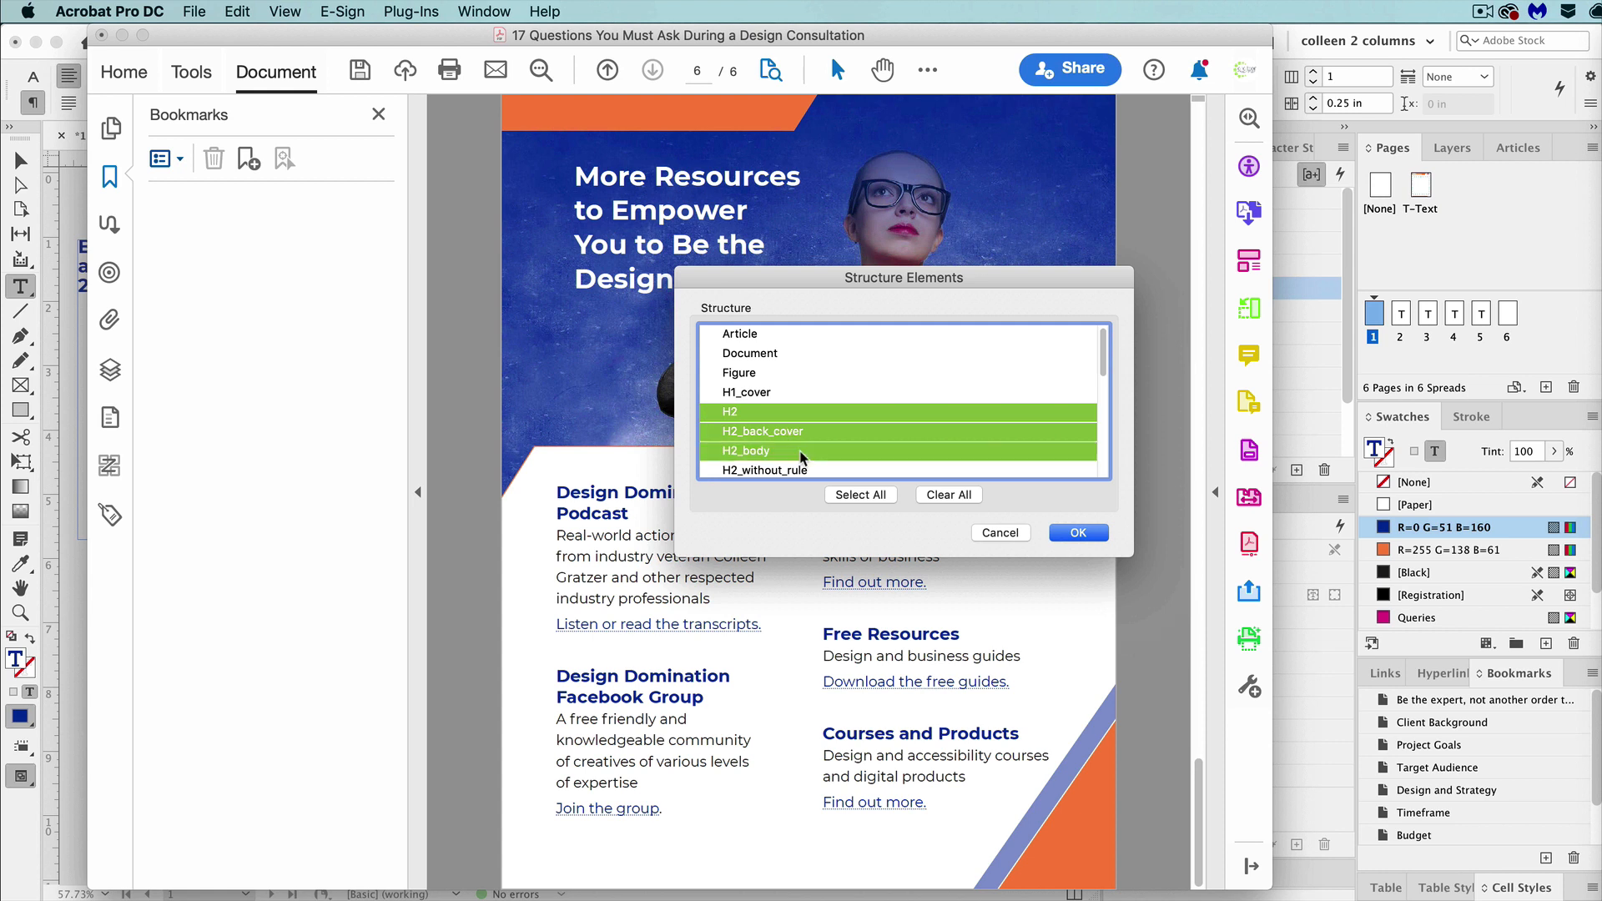
super+click(816, 468)
scroll(836, 422, down, 4)
super+click(813, 397)
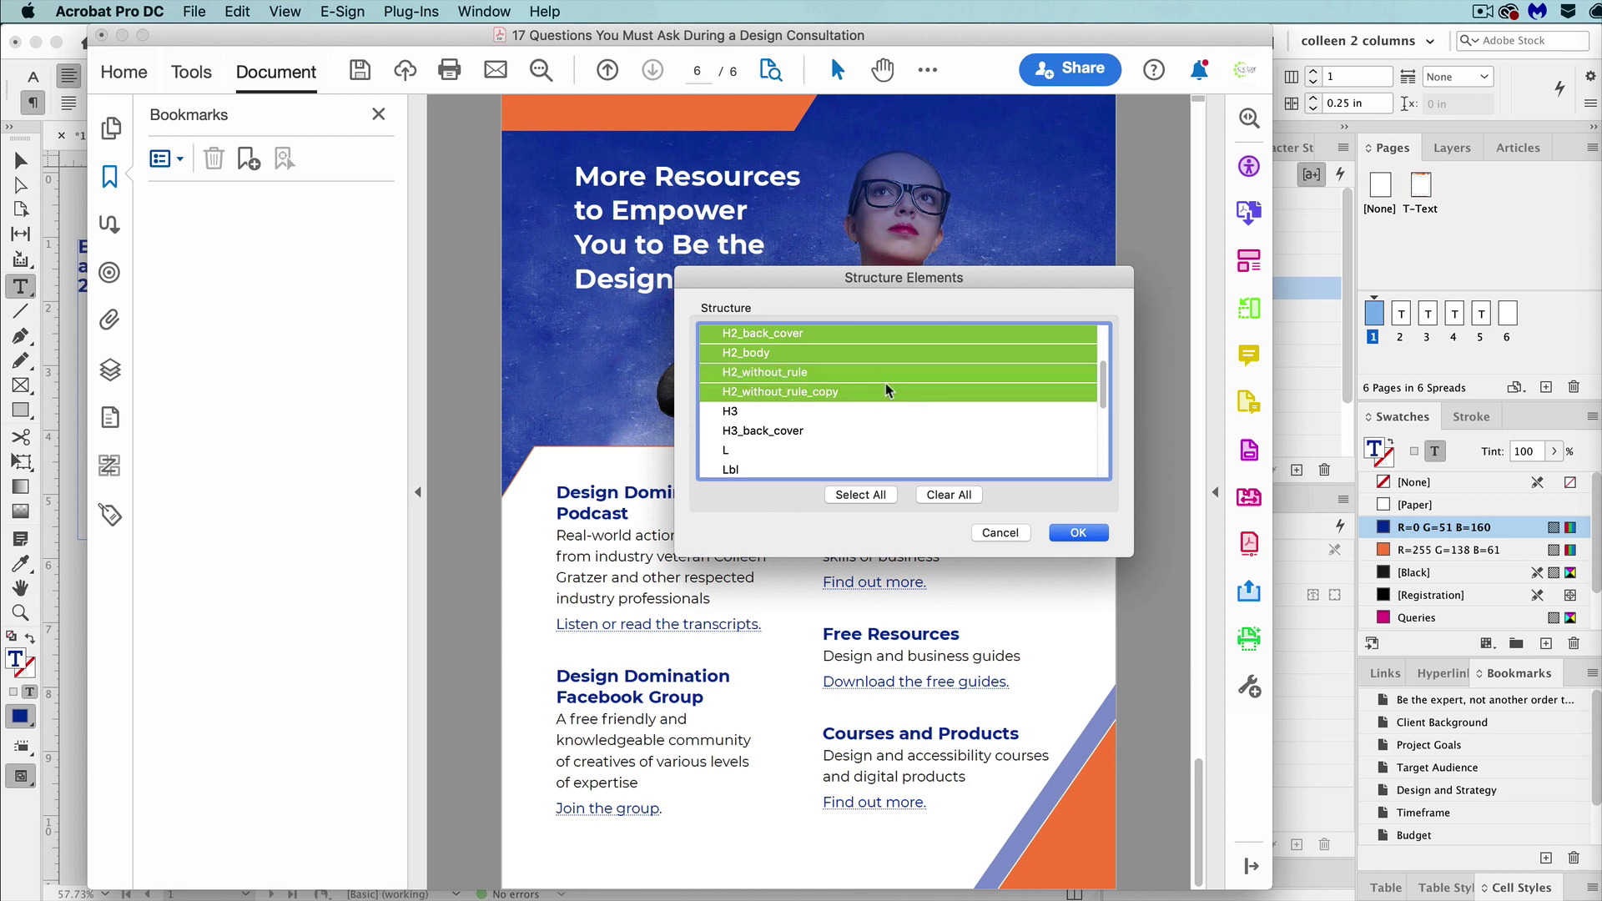
click(1078, 532)
Expand the Untitled bookmark and move its entries from Be the expert through Design and Strategy out to the top level.
click(151, 205)
click(250, 249)
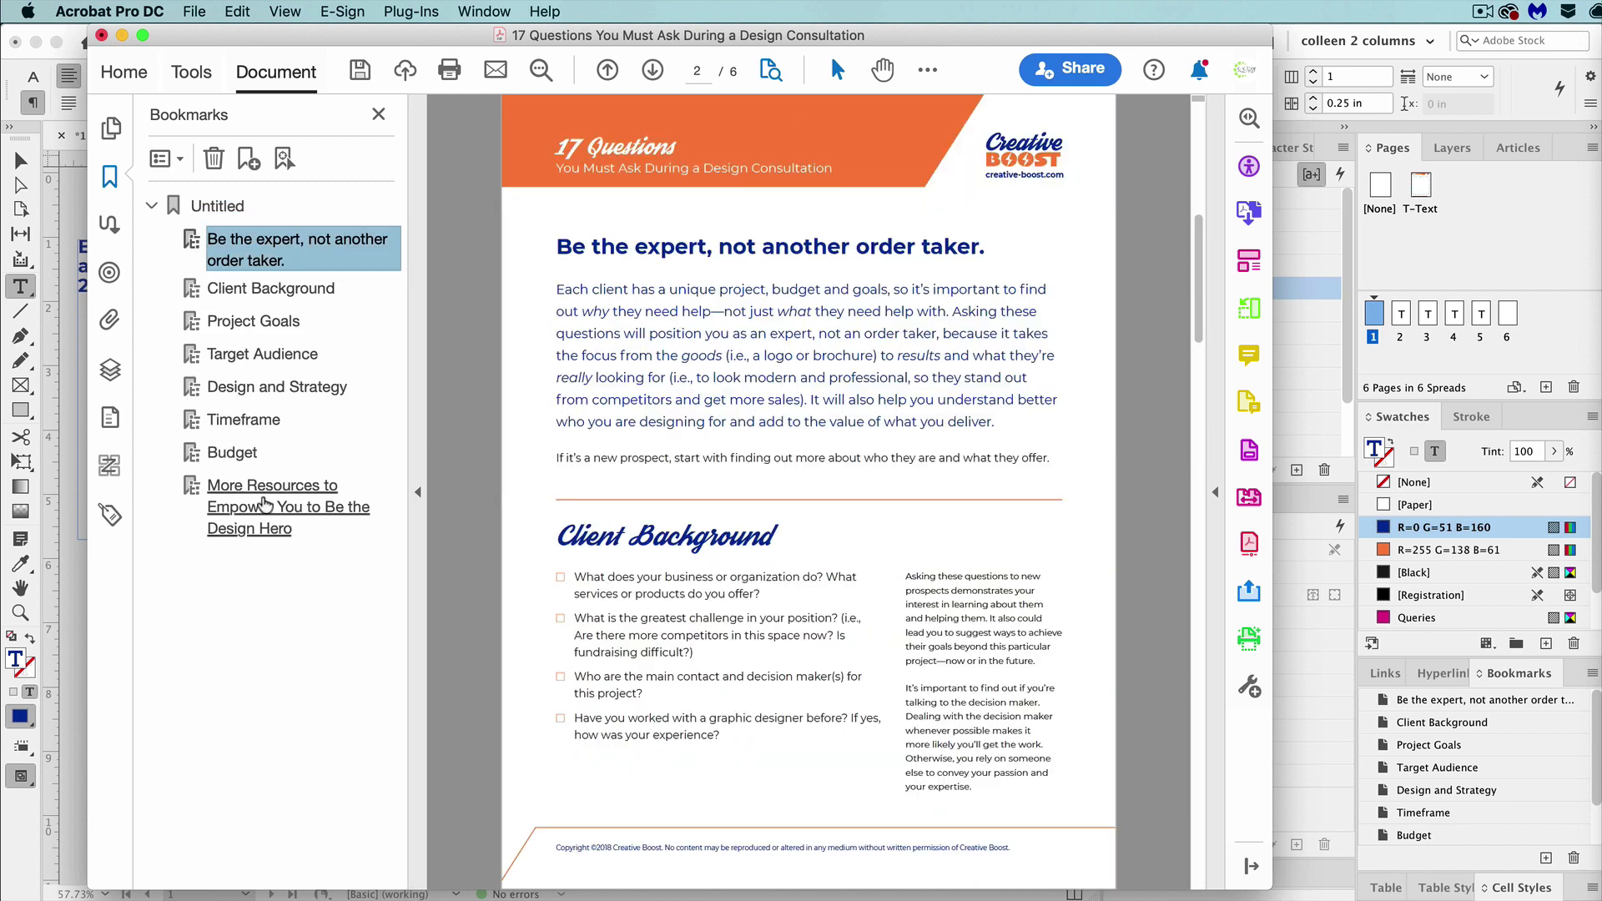
shift+click(289, 538)
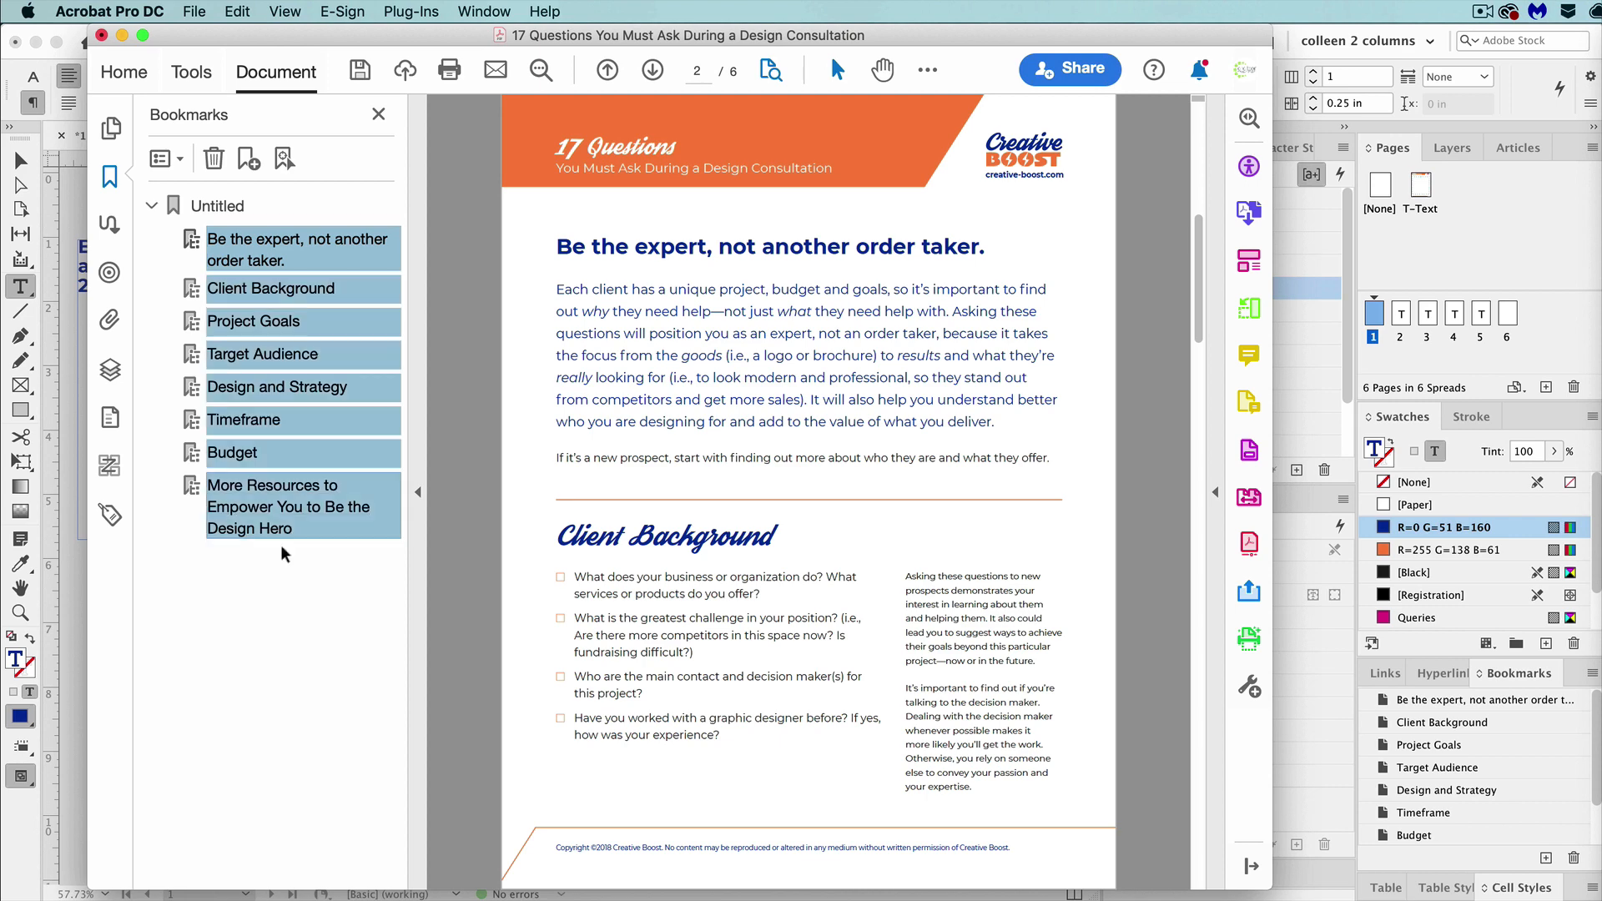
drag(284, 551, 203, 195)
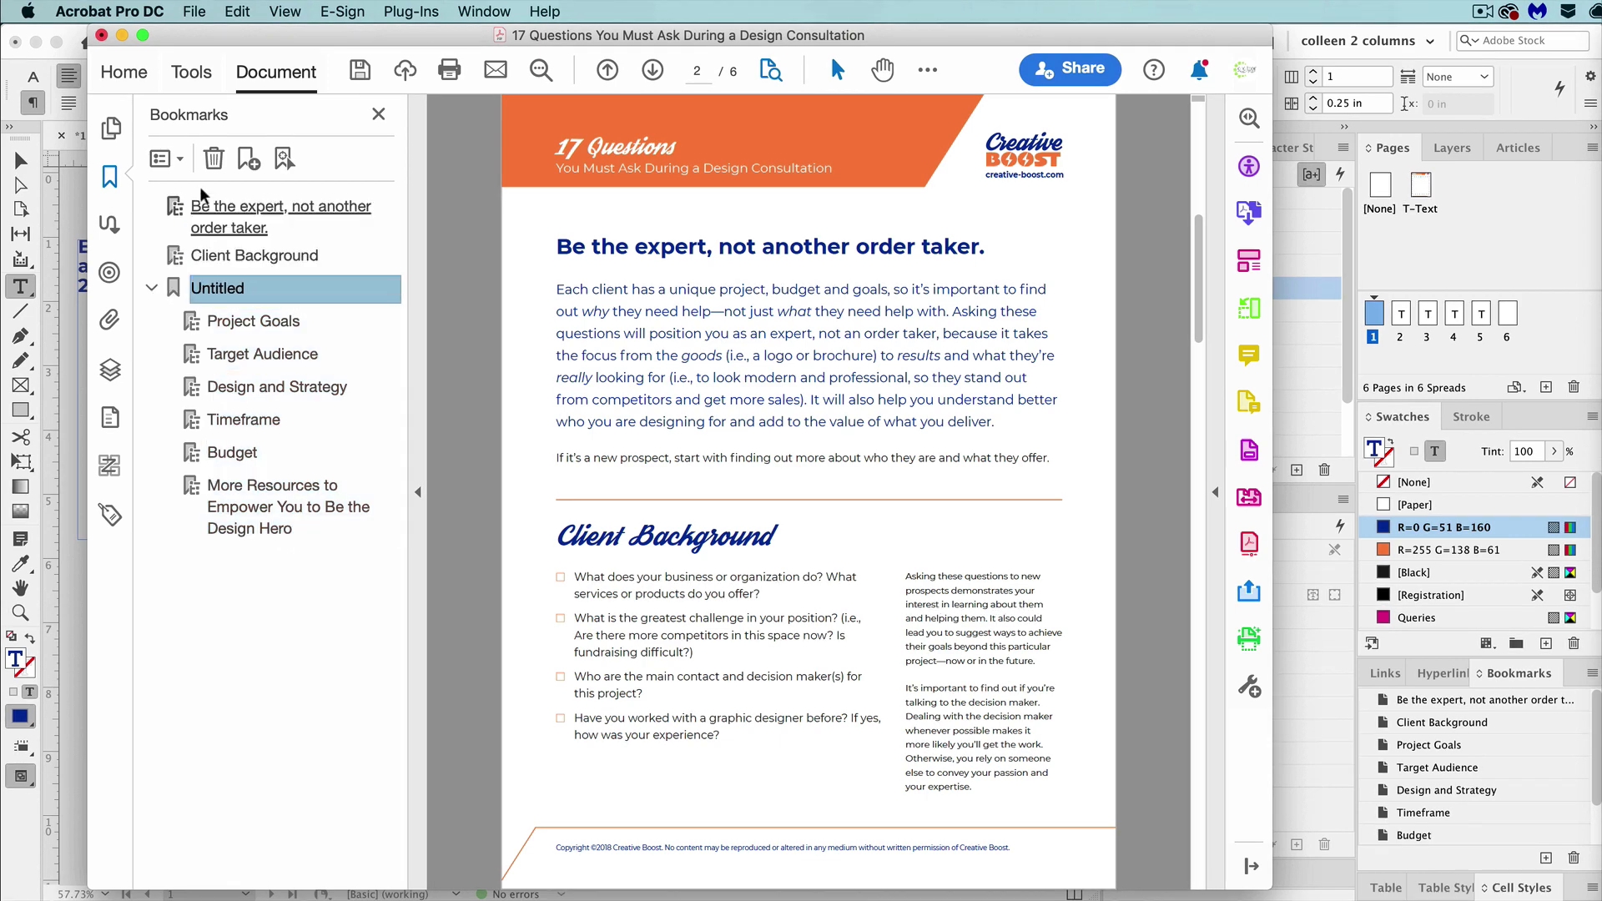
click(238, 321)
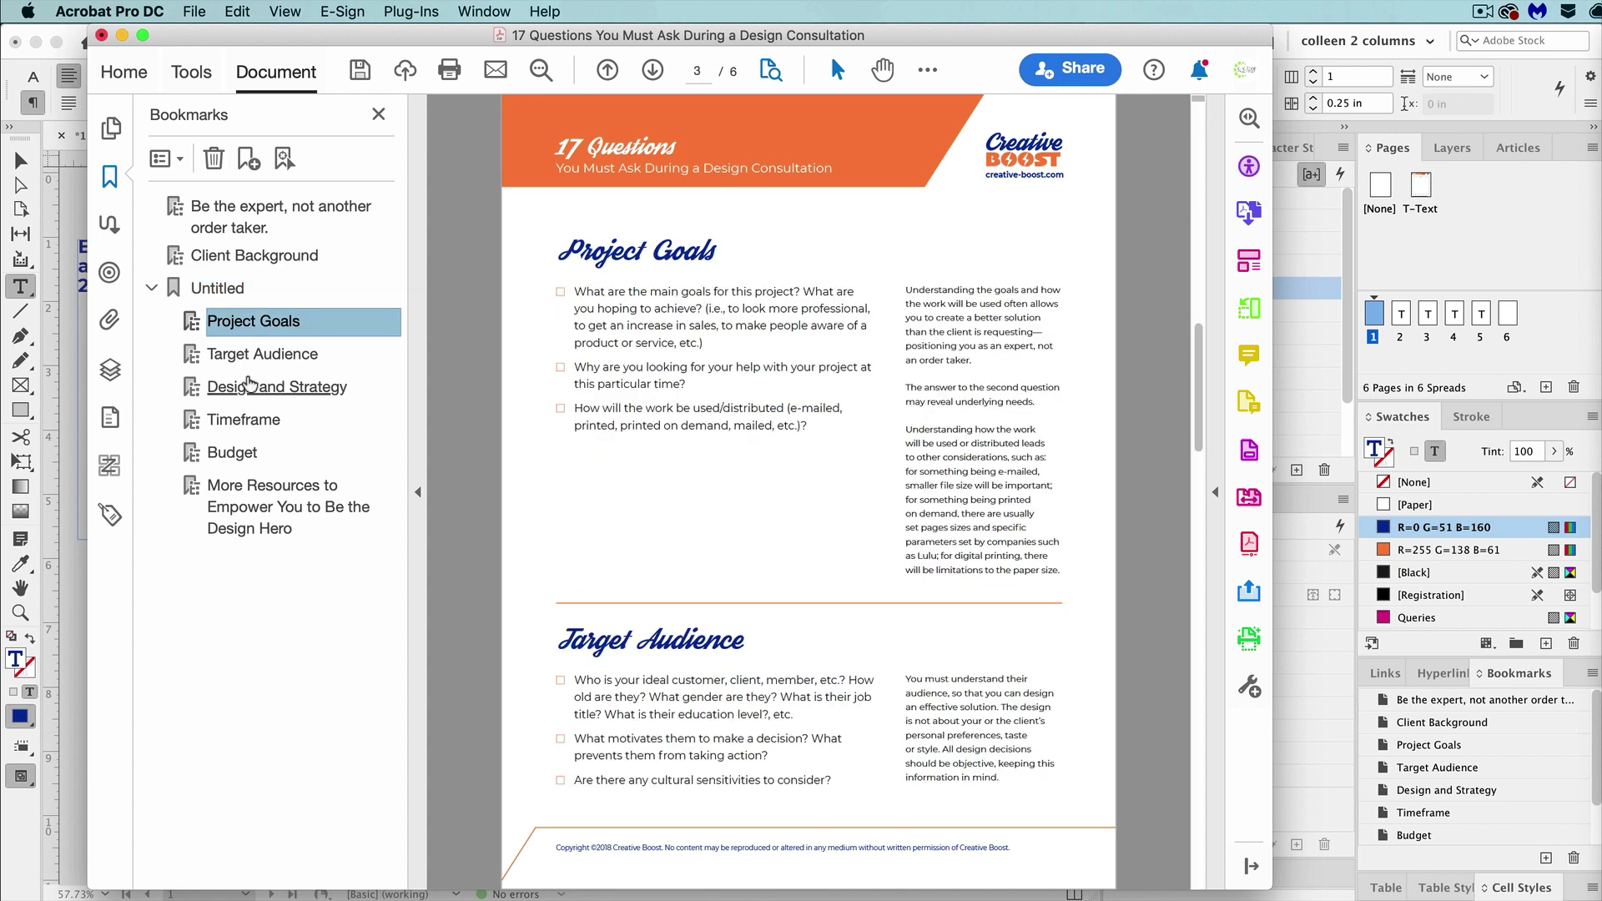
shift+click(275, 387)
drag(237, 320, 224, 281)
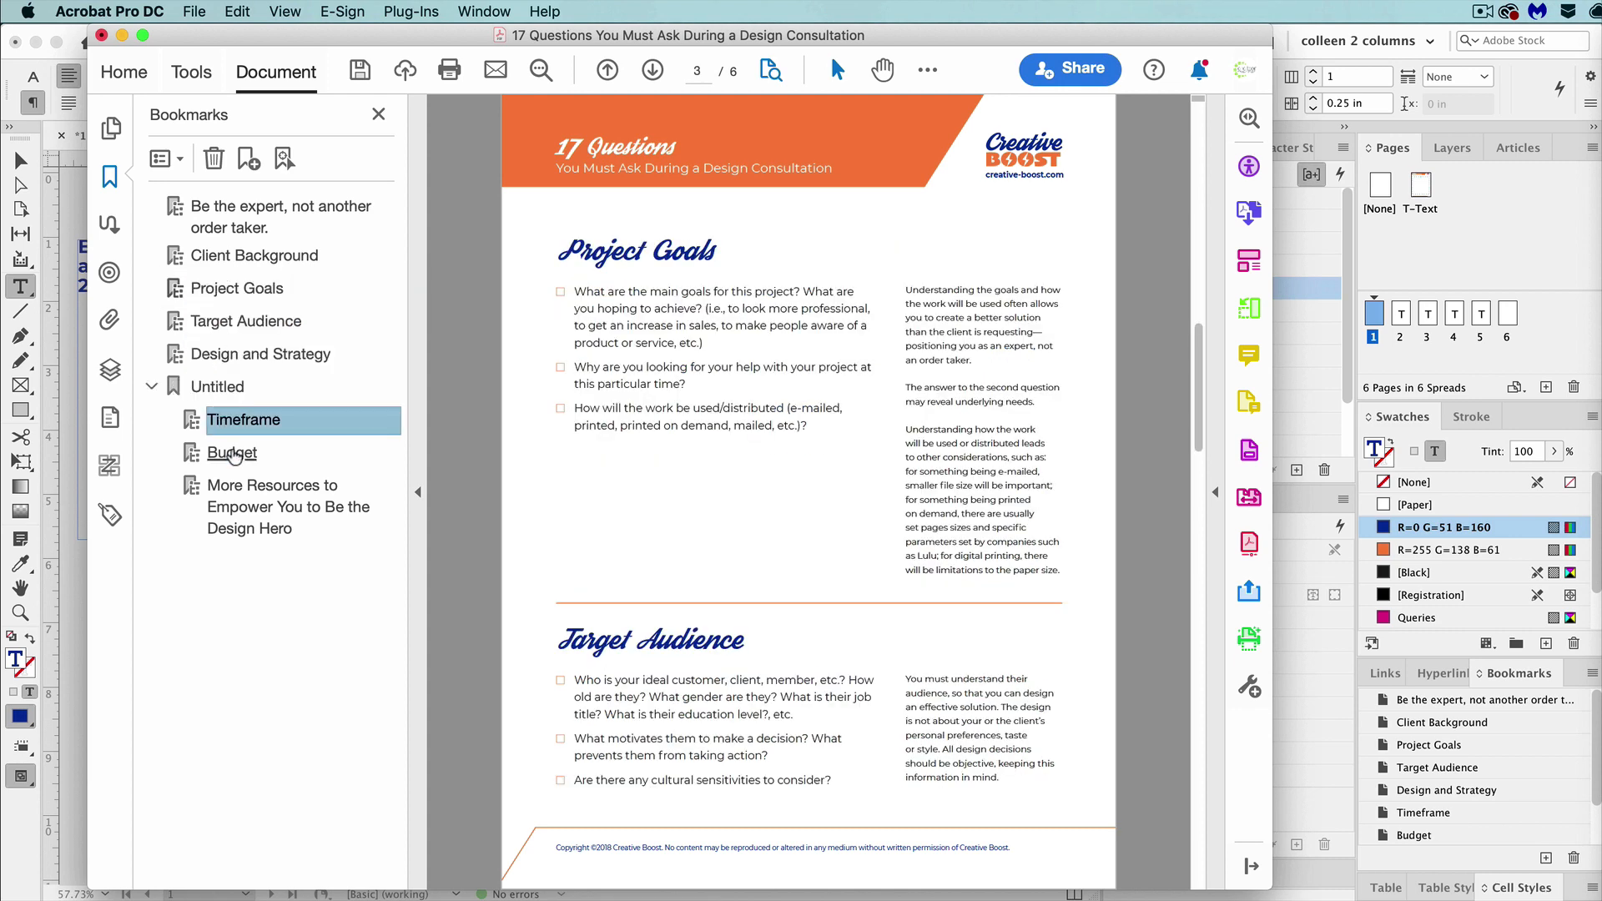
Move the Timeframe, Budget and More Resources bookmarks to the top level and delete the empty Untitled bookmark.
click(234, 455)
click(271, 511)
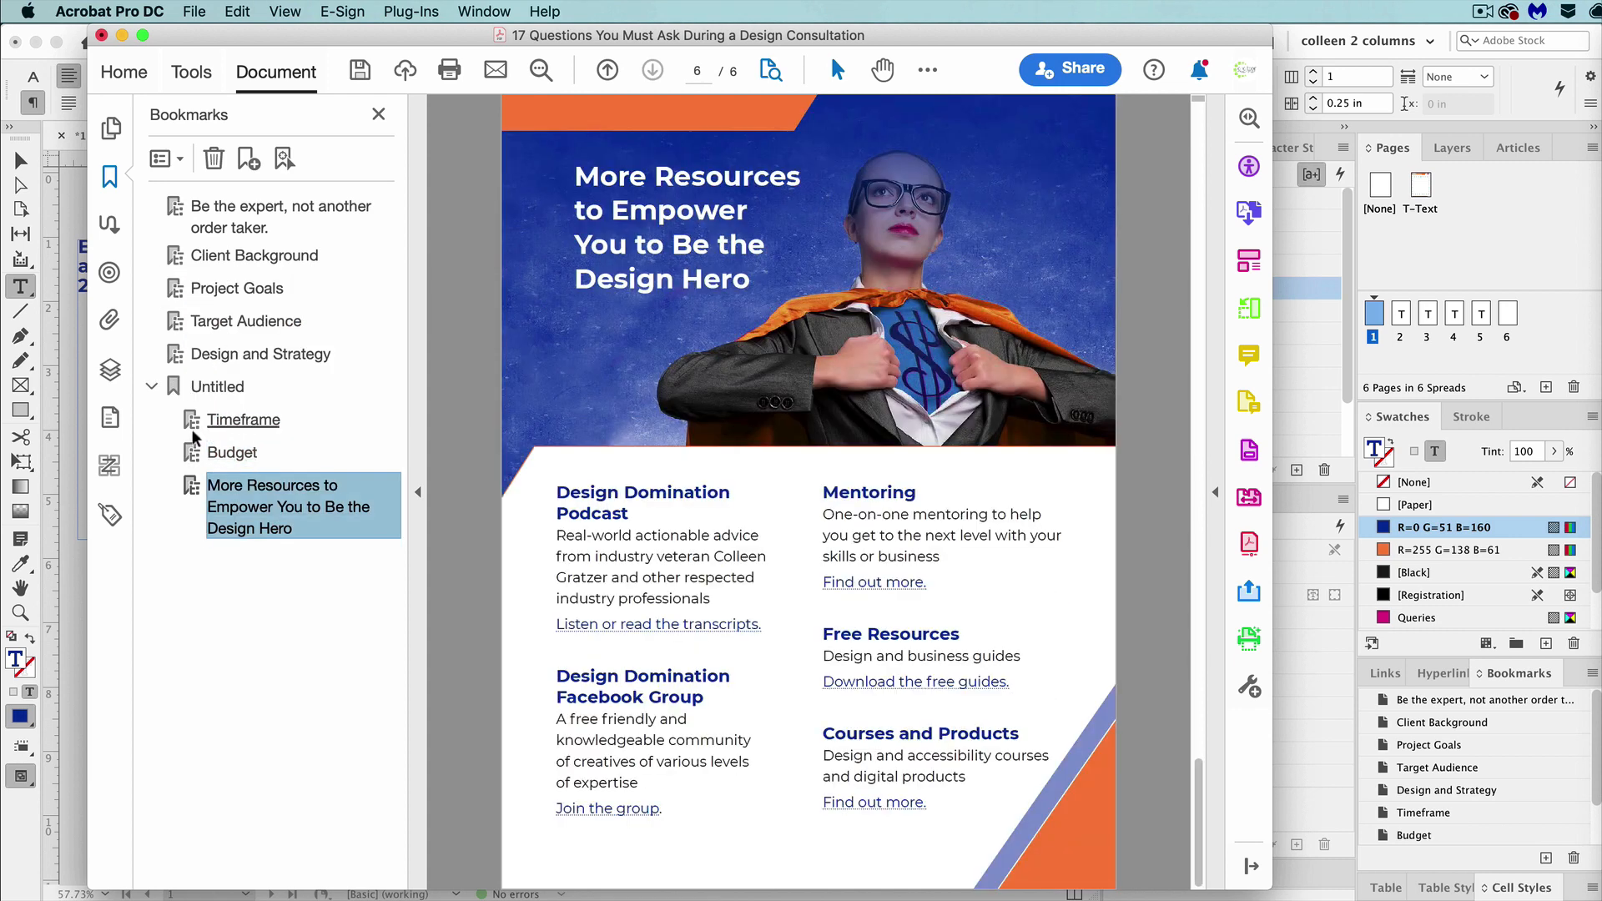
shift+click(222, 424)
drag(223, 424, 206, 377)
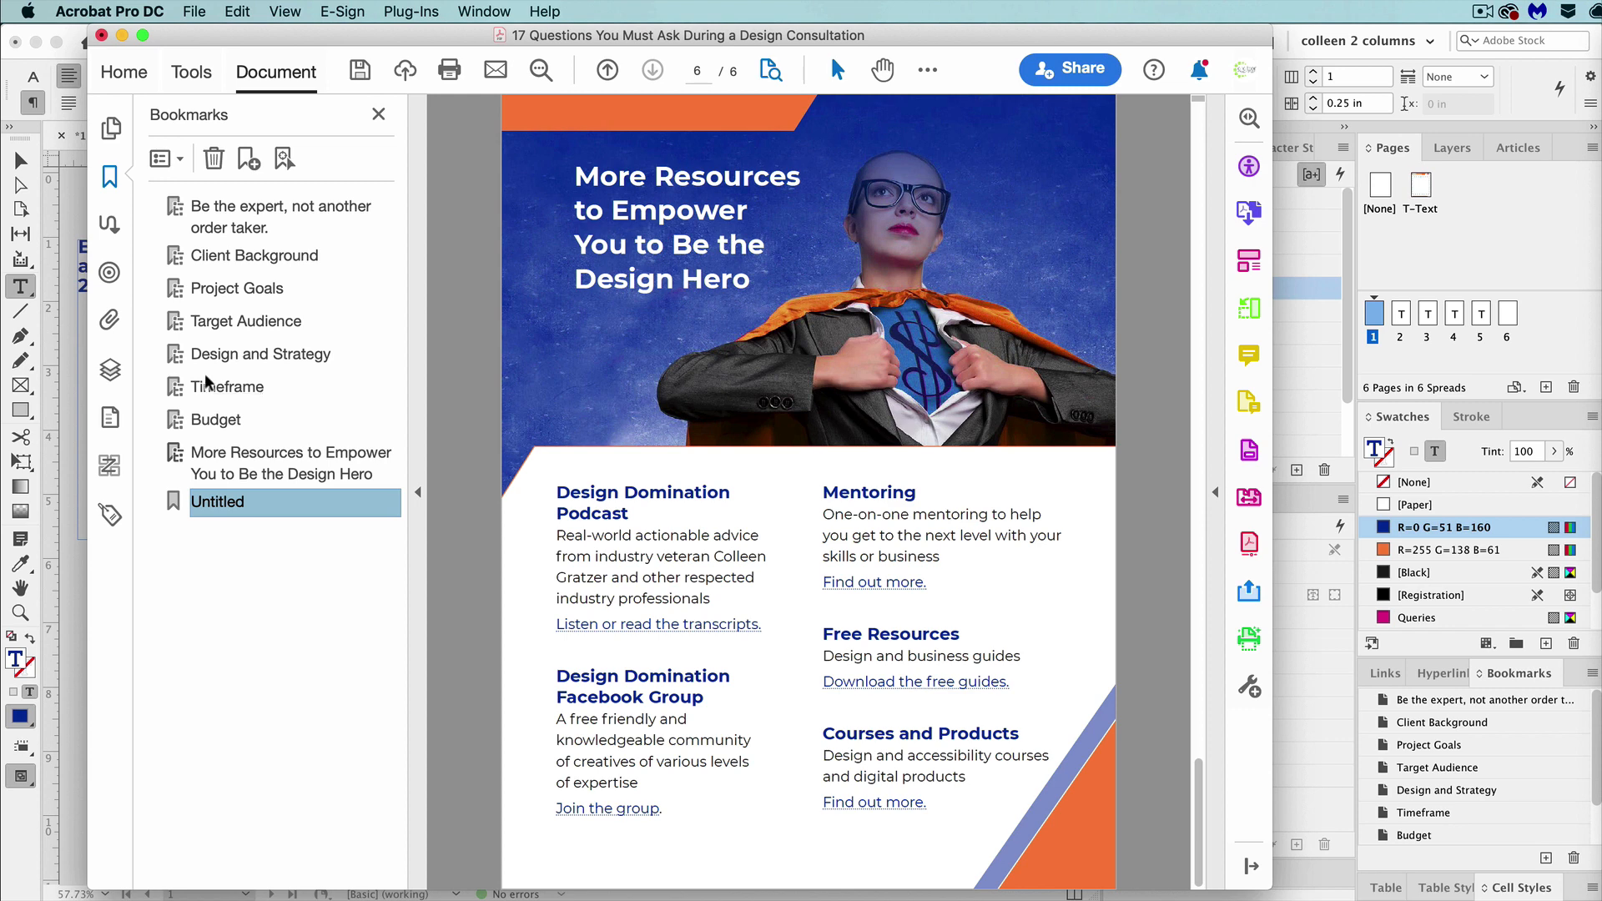
click(215, 160)
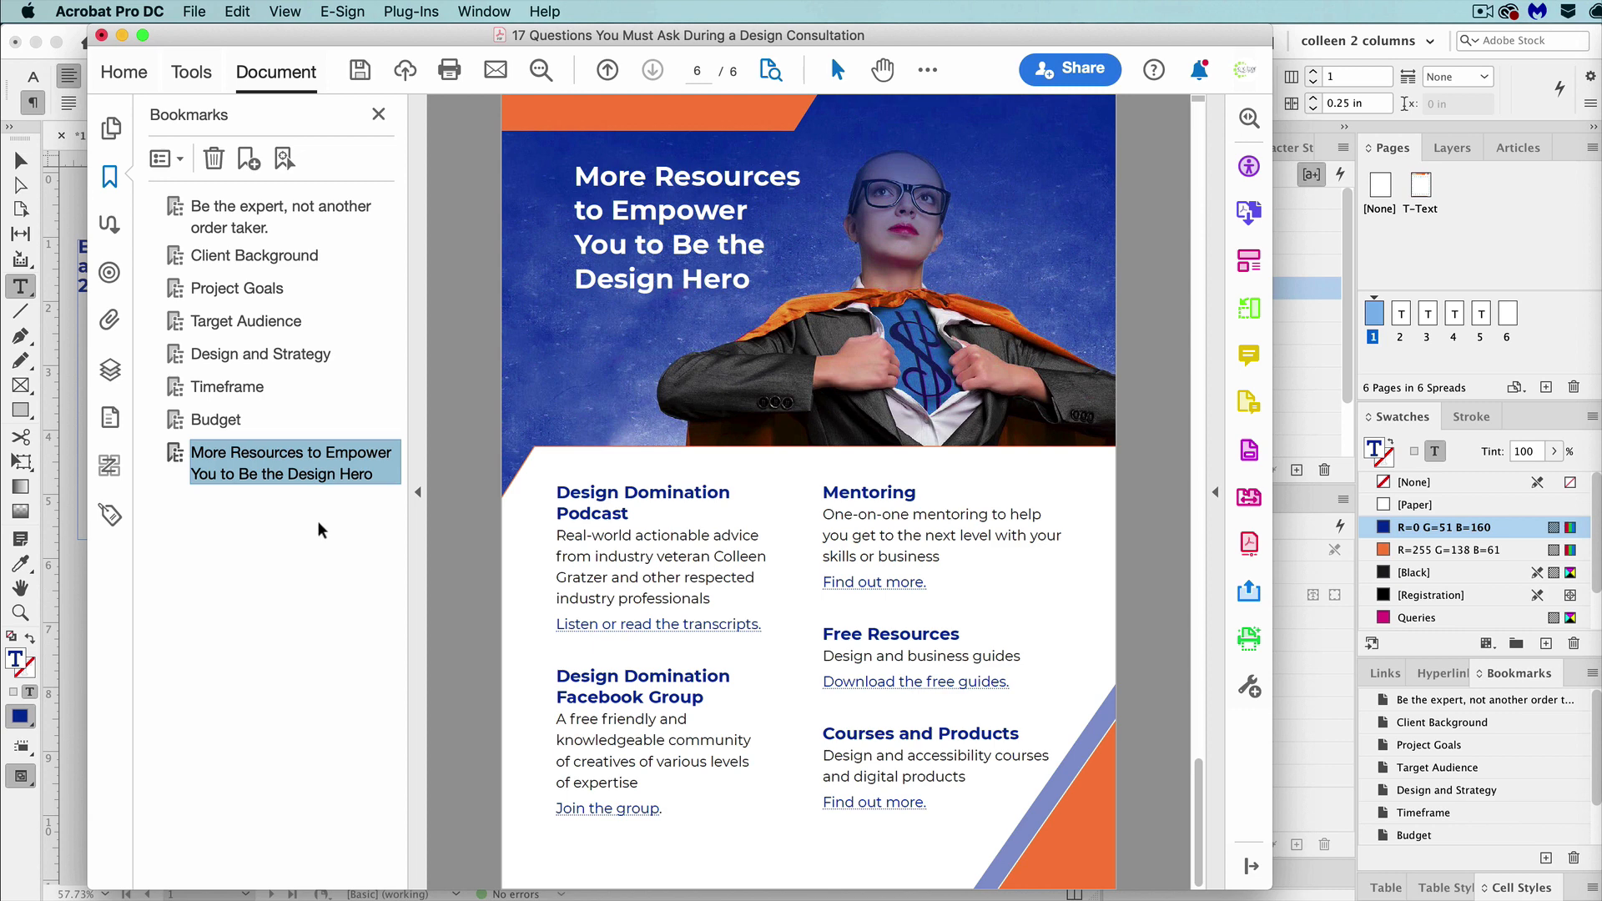
Add a bookmark named Cover for page 1 and move it to the start of the bookmark list.
click(316, 210)
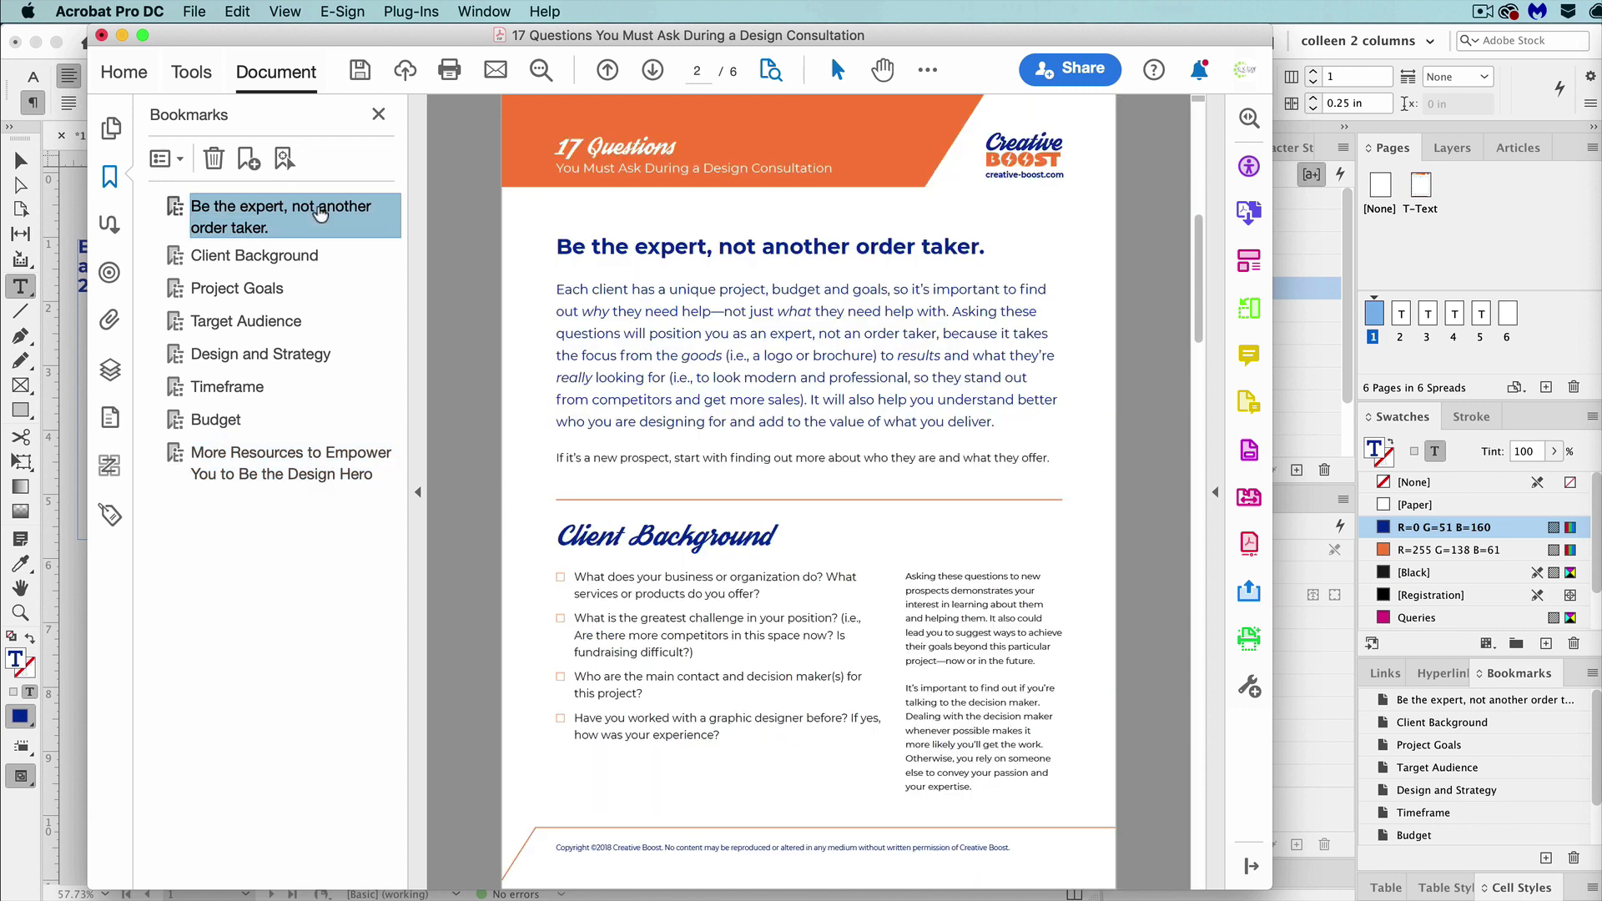
key(Down)
click(243, 158)
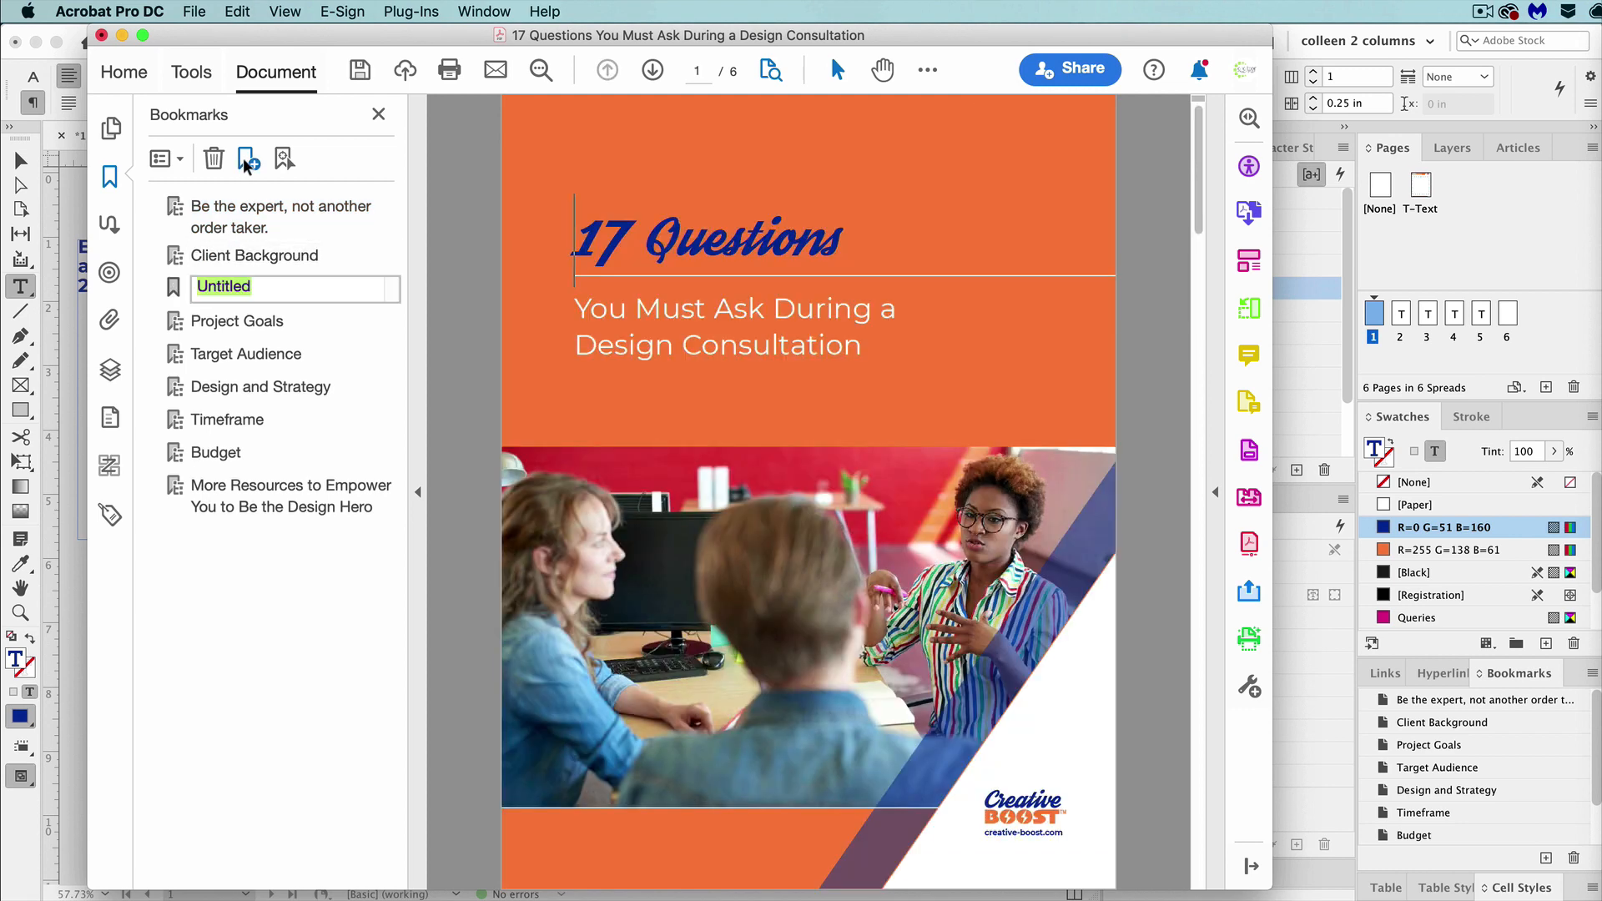
text(Cover)
click(175, 290)
drag(176, 292, 173, 197)
click(215, 243)
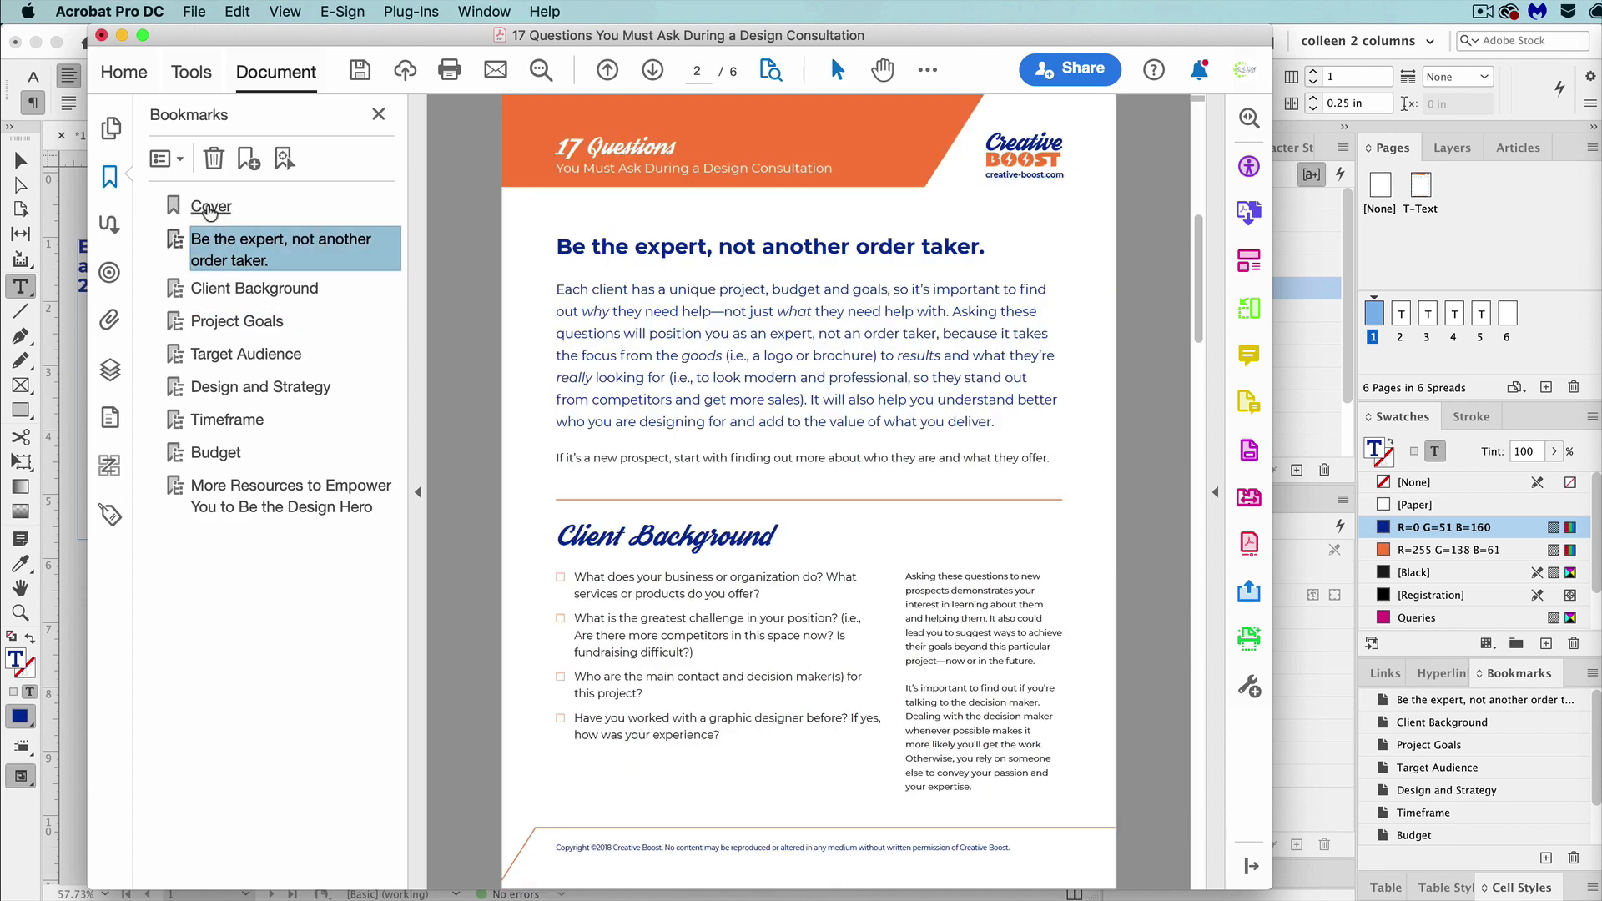